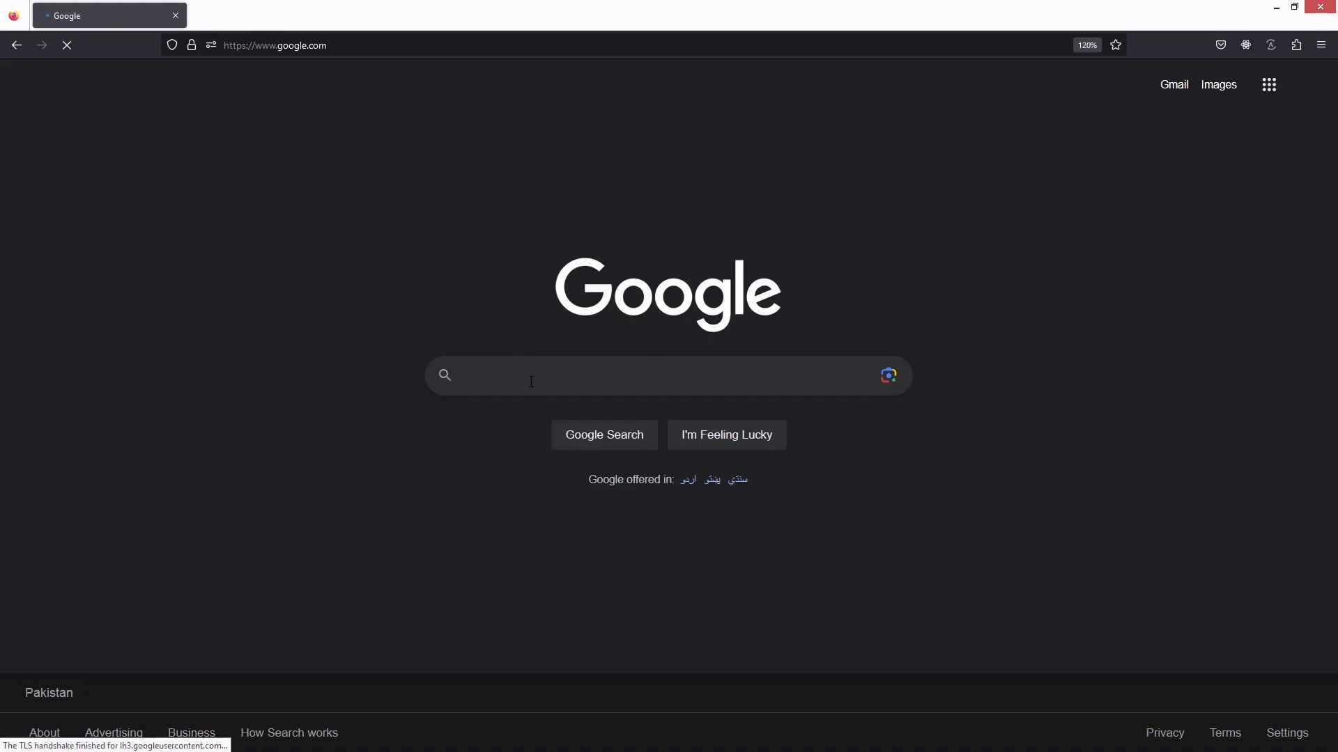
Search Google for "metricool" and open the official Metricool website from the results.
{"action": "left_click", "coordinate": [530, 374]}
{"action": "type", "text": "metricool"}
{"action": "key", "text": "Down"}
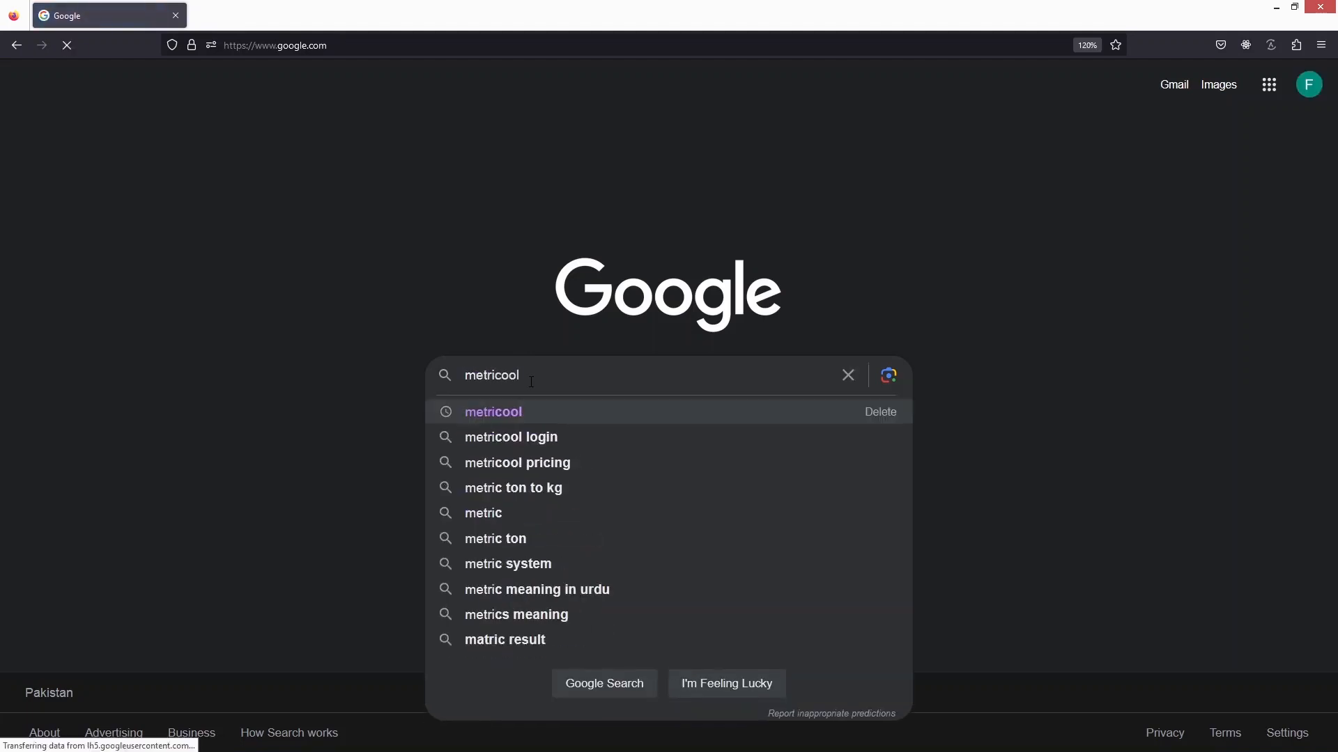
{"action": "key", "text": "Return"}
{"action": "key", "text": "F11"}
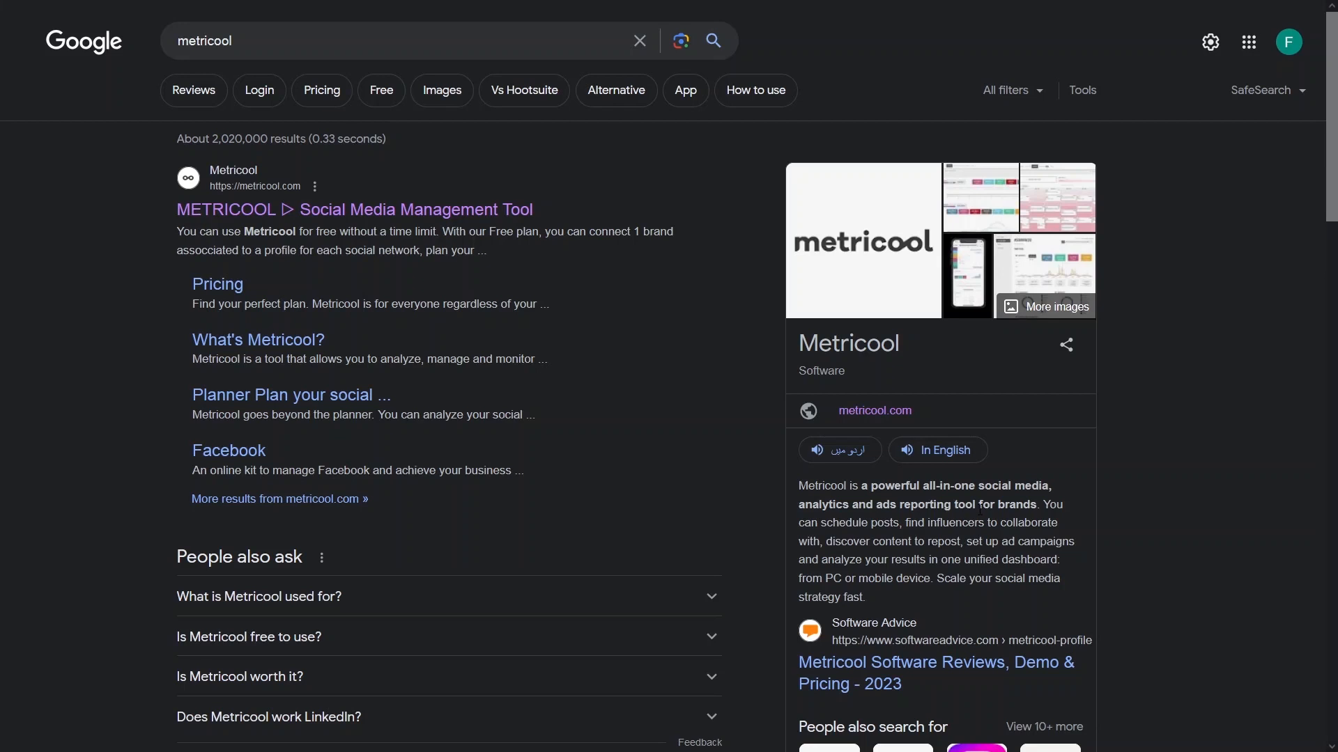
{"action": "left_click", "coordinate": [328, 213]}
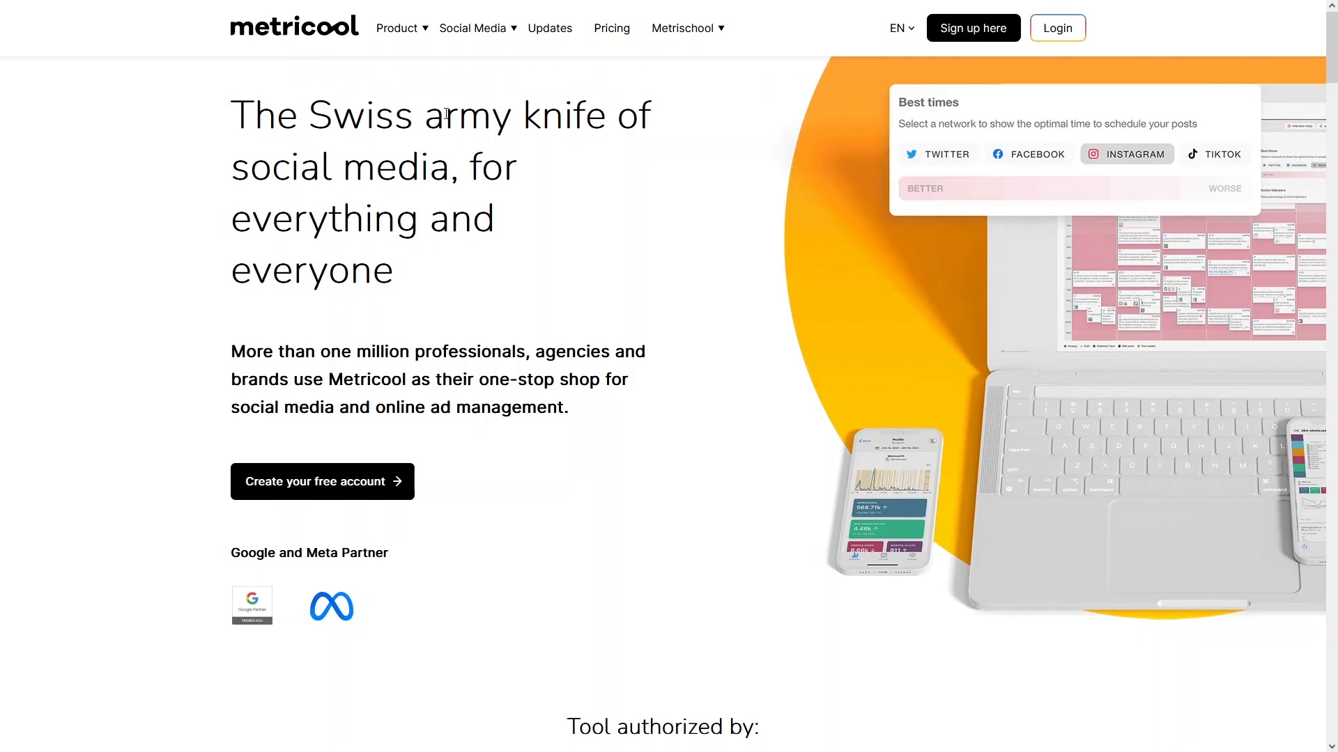
Look through the Product, Social Media and Metrischool offerings on the Metricool home page.
{"action": "mouse_move", "coordinate": [393, 31]}
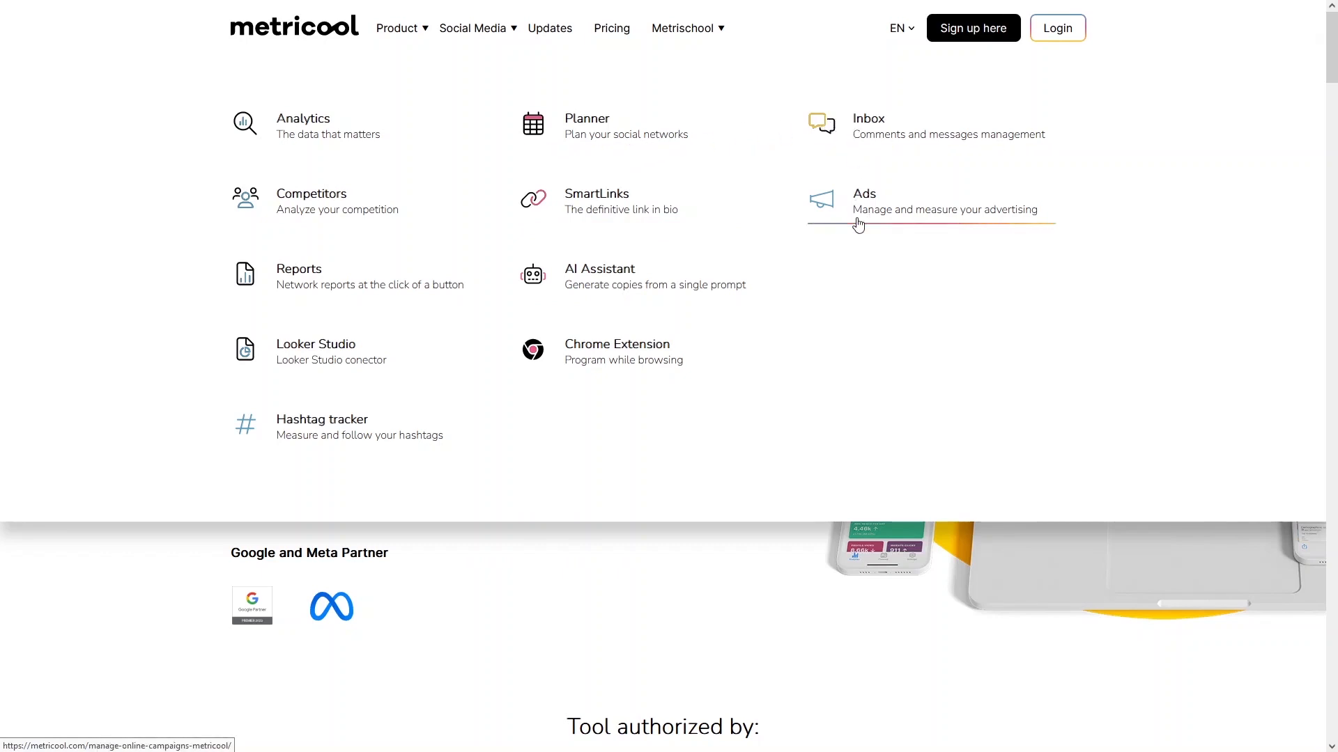
{"action": "mouse_move", "coordinate": [487, 35]}
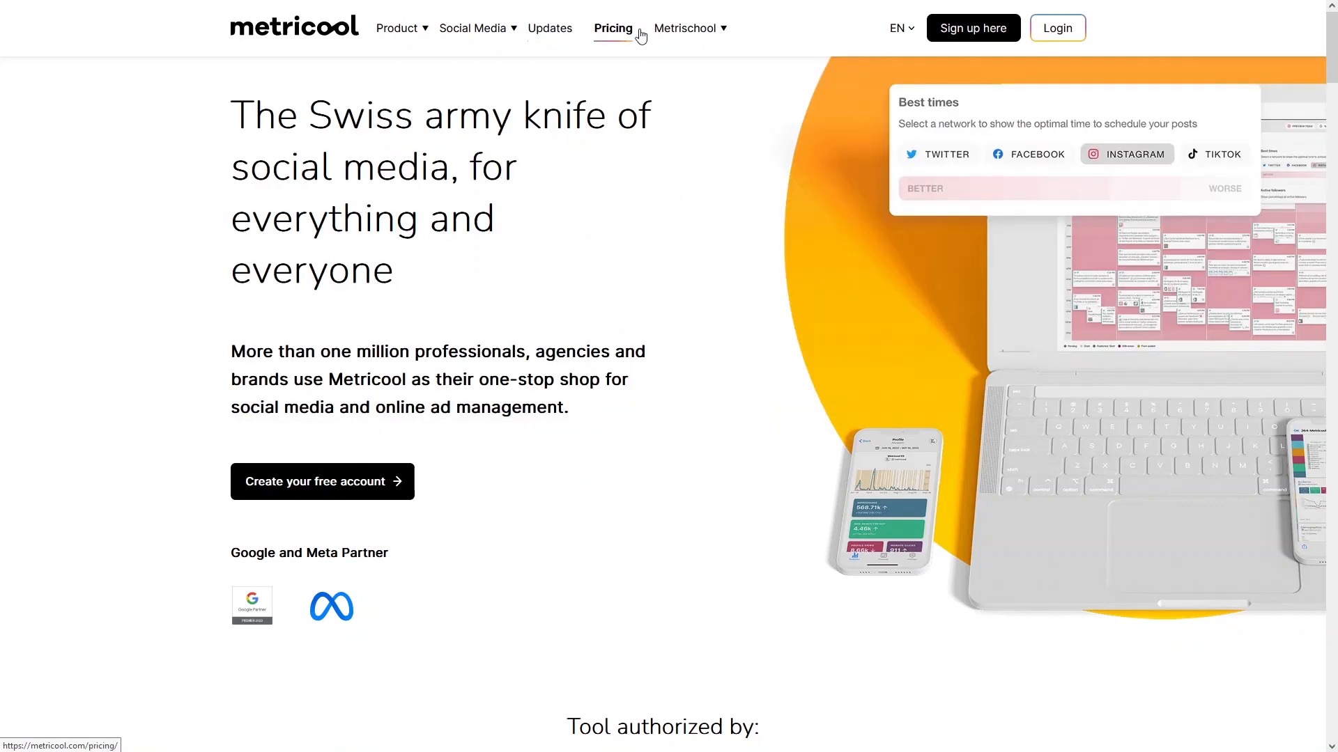
{"action": "mouse_move", "coordinate": [685, 32]}
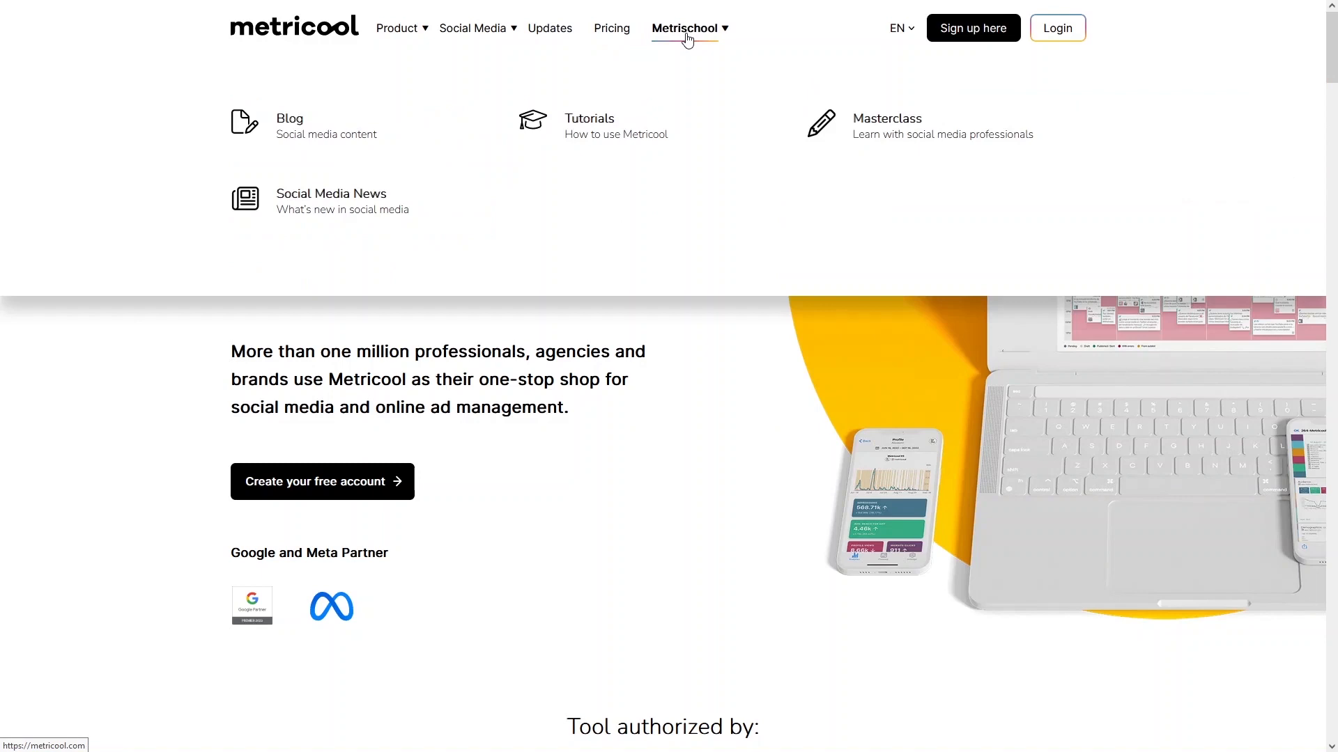
Review Metricool's pricing plans and the comparison of social media profiles per plan.
{"action": "left_click", "coordinate": [598, 35]}
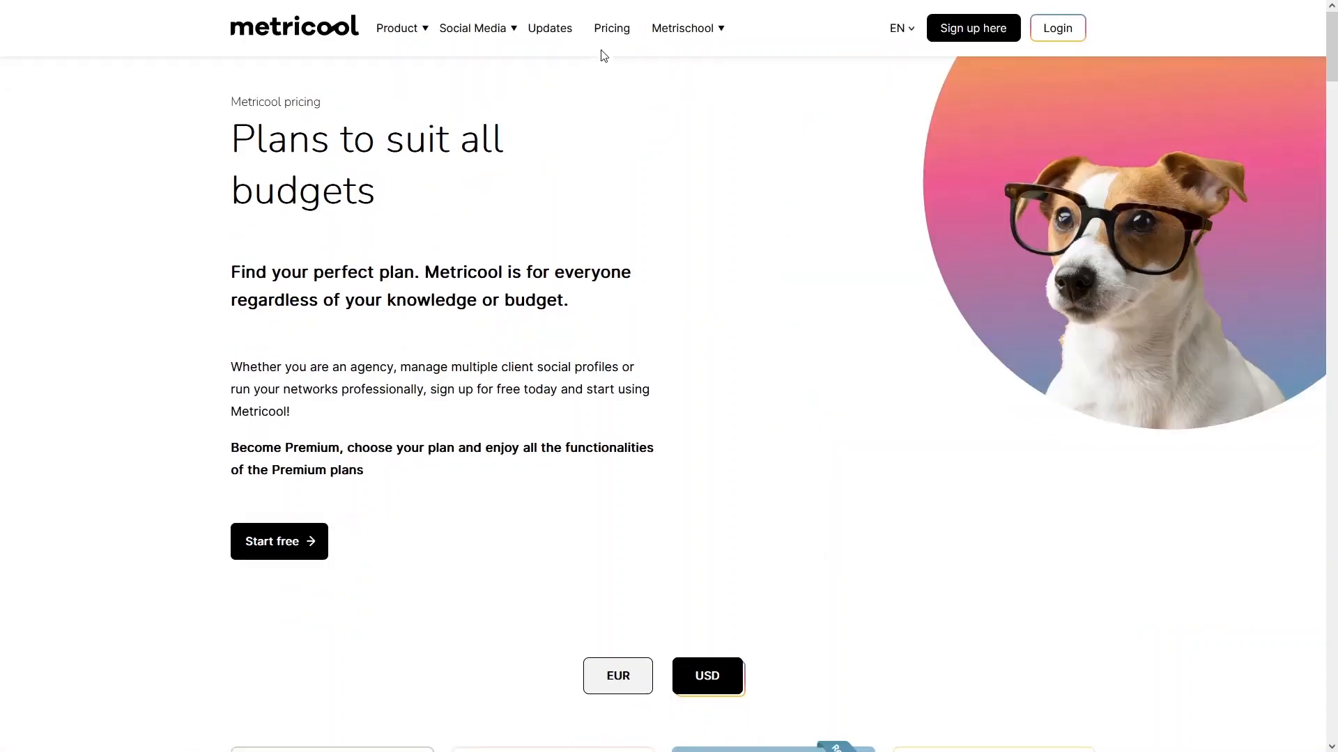
{"action": "scroll", "coordinate": [433, 328], "scroll_direction": "down", "scroll_amount": 9}
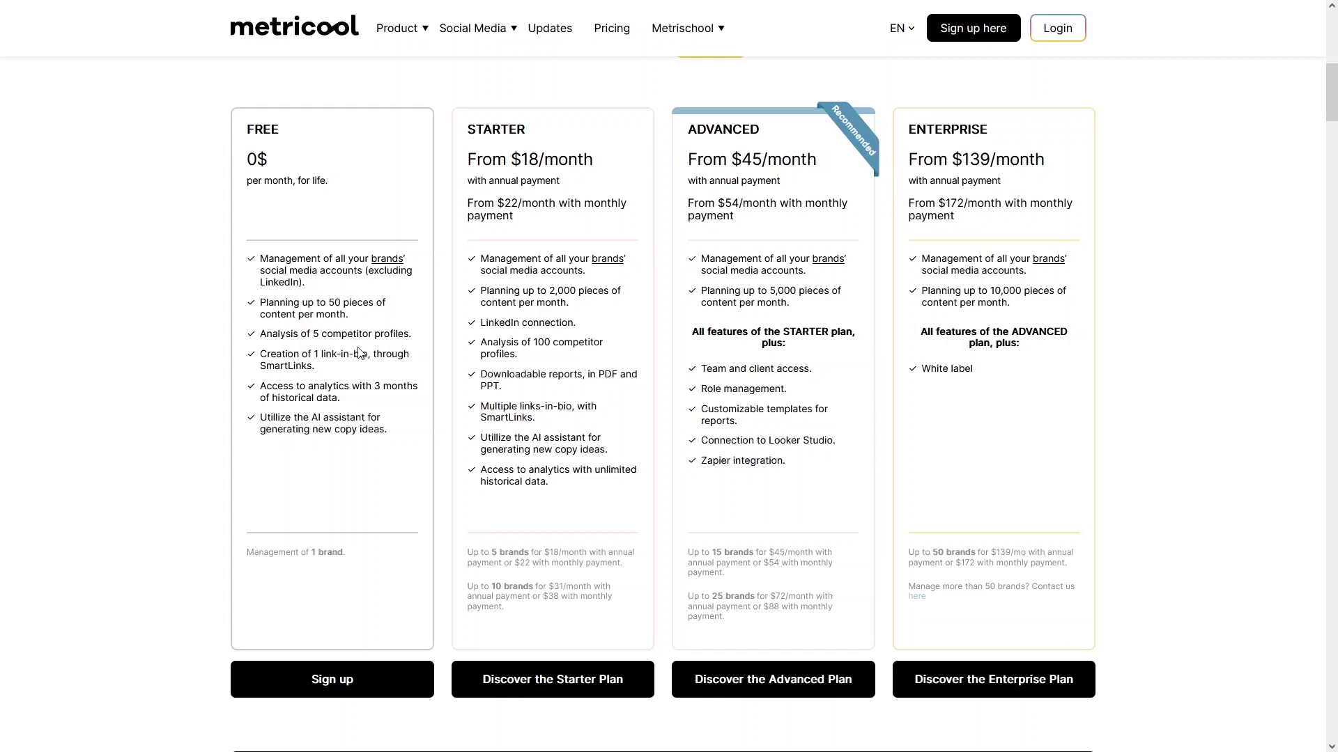
{"action": "scroll", "coordinate": [318, 407], "scroll_direction": "down", "scroll_amount": 10}
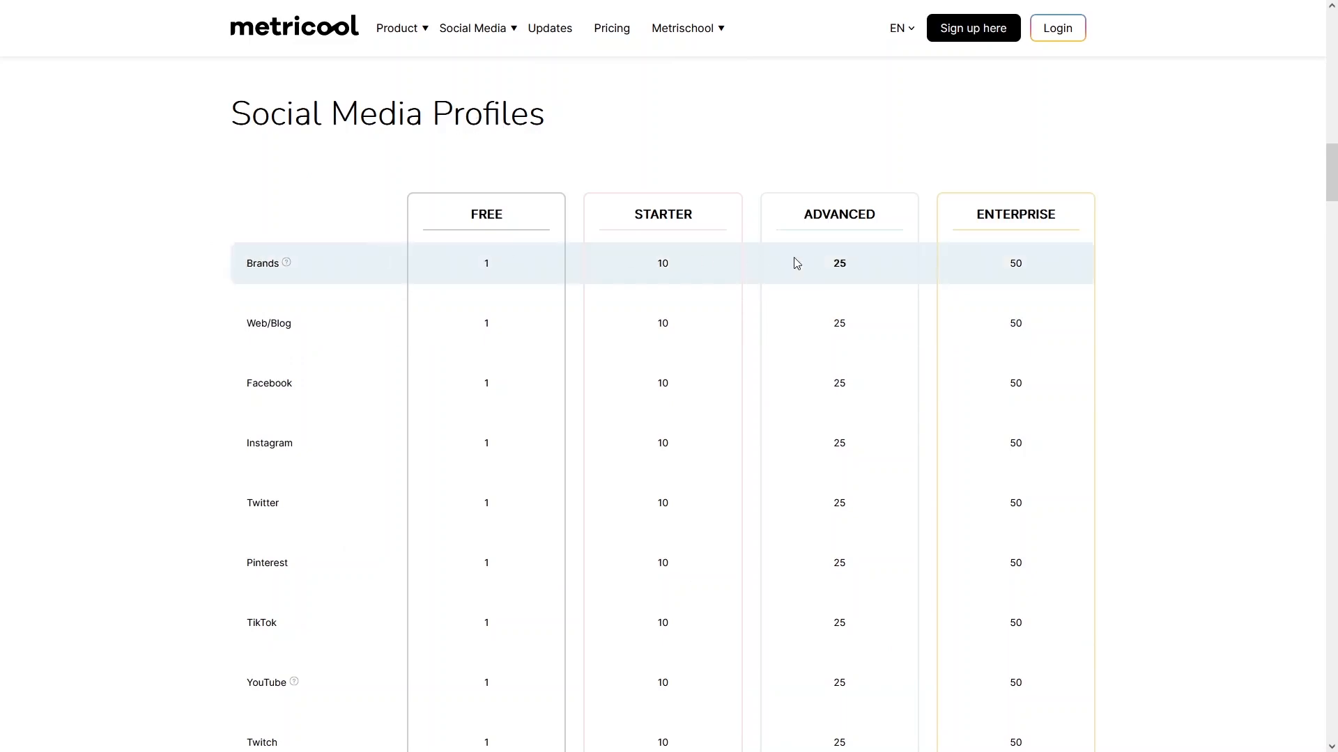
{"action": "scroll", "coordinate": [496, 296], "scroll_direction": "down", "scroll_amount": 1}
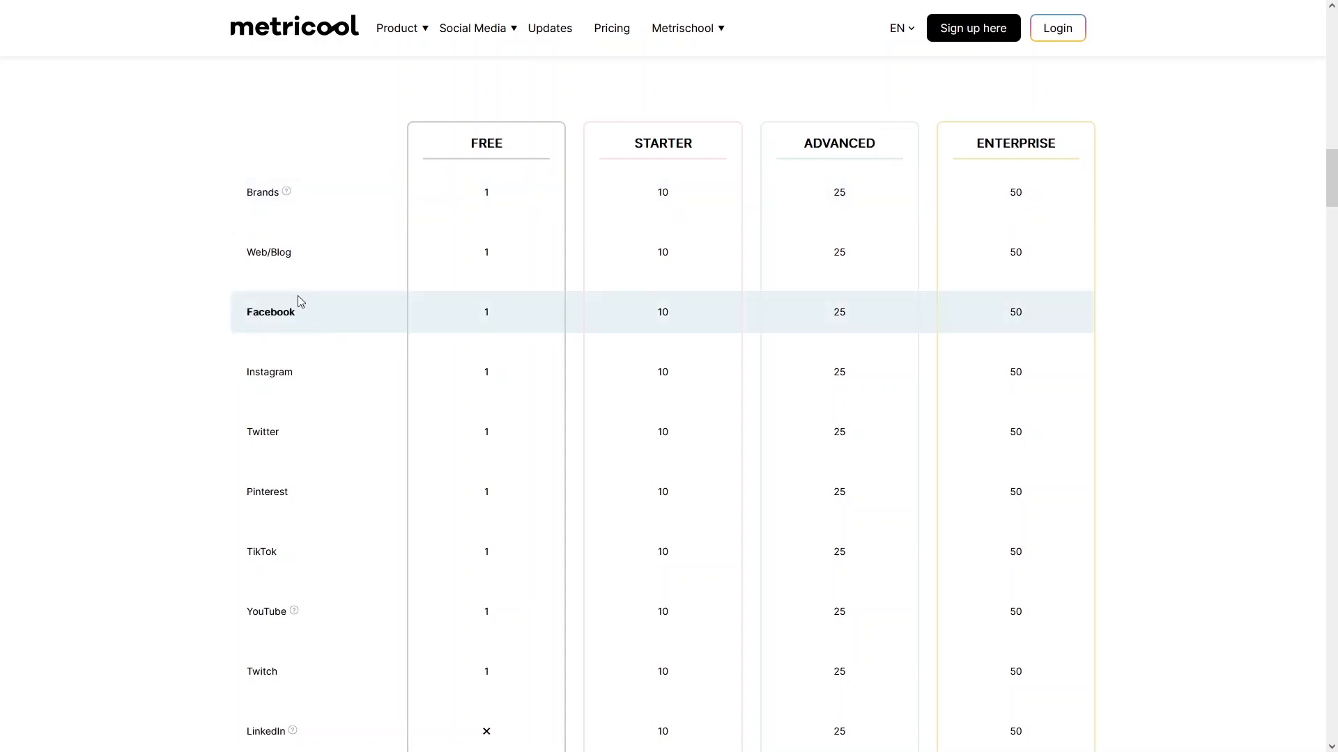
{"action": "scroll", "coordinate": [305, 336], "scroll_direction": "down", "scroll_amount": 3}
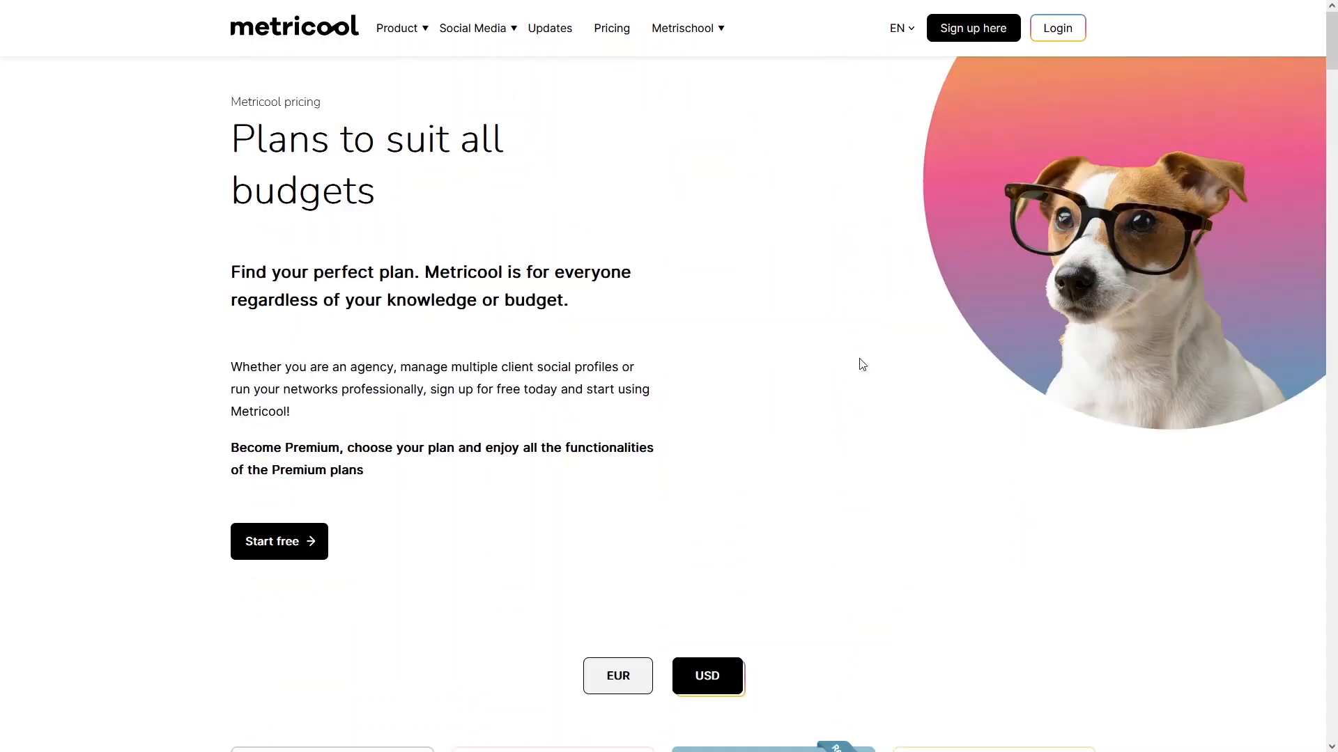
Go through sign-up to the existing-account login and log in with the account's e-mail and password.
{"action": "left_click", "coordinate": [963, 33]}
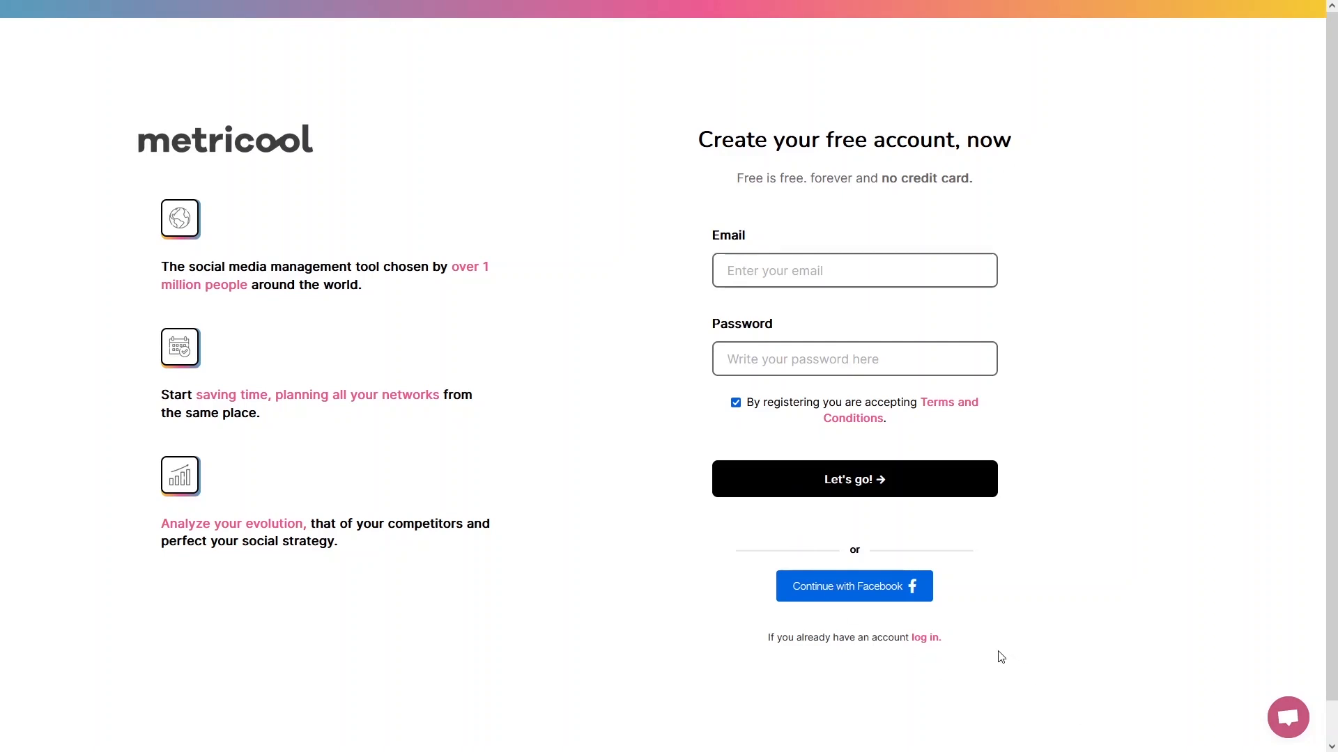
{"action": "left_click", "coordinate": [928, 641]}
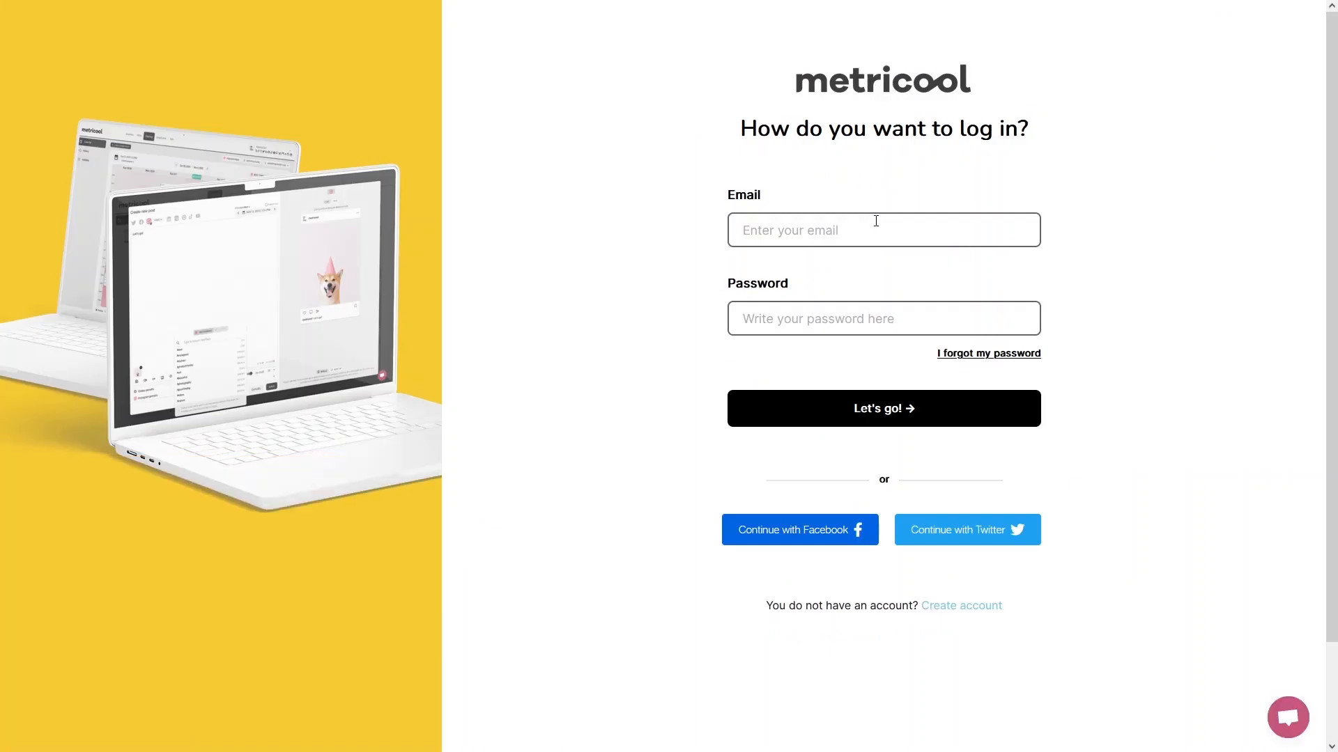
{"action": "left_click", "coordinate": [876, 221]}
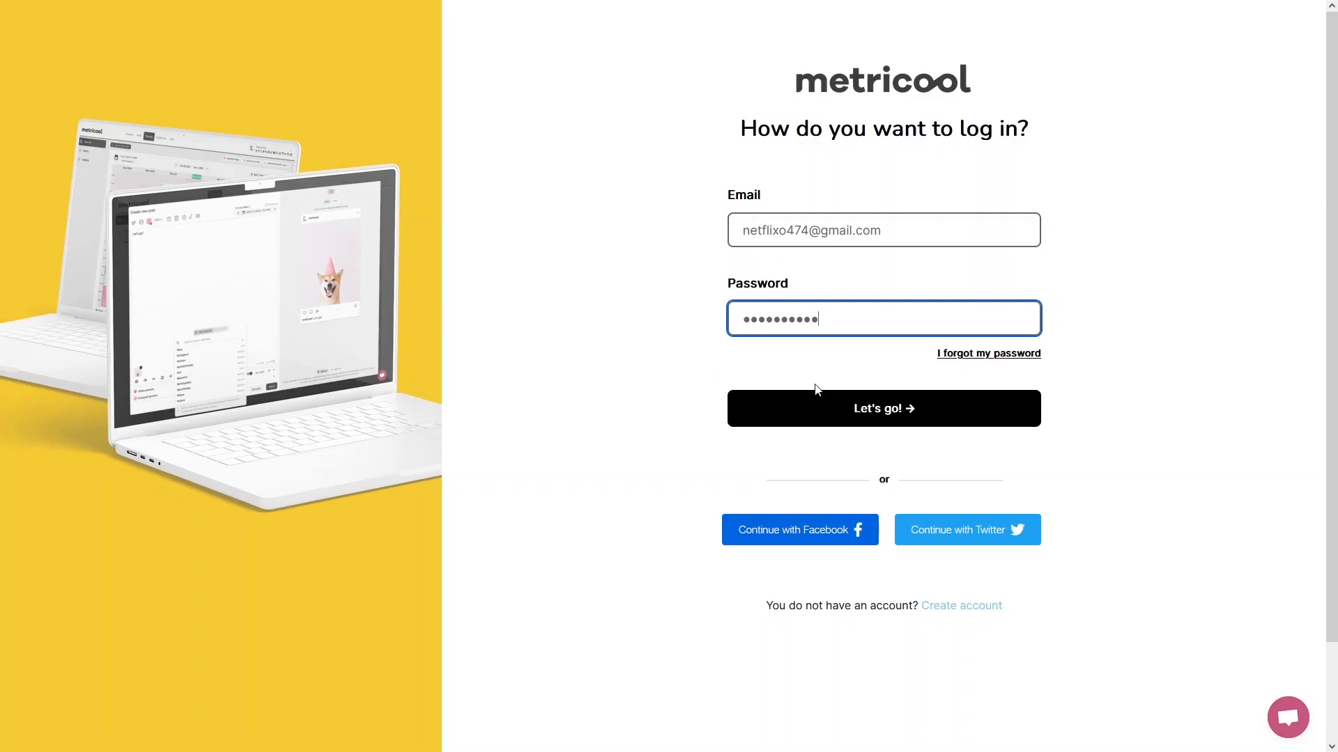
{"action": "left_click", "coordinate": [906, 413]}
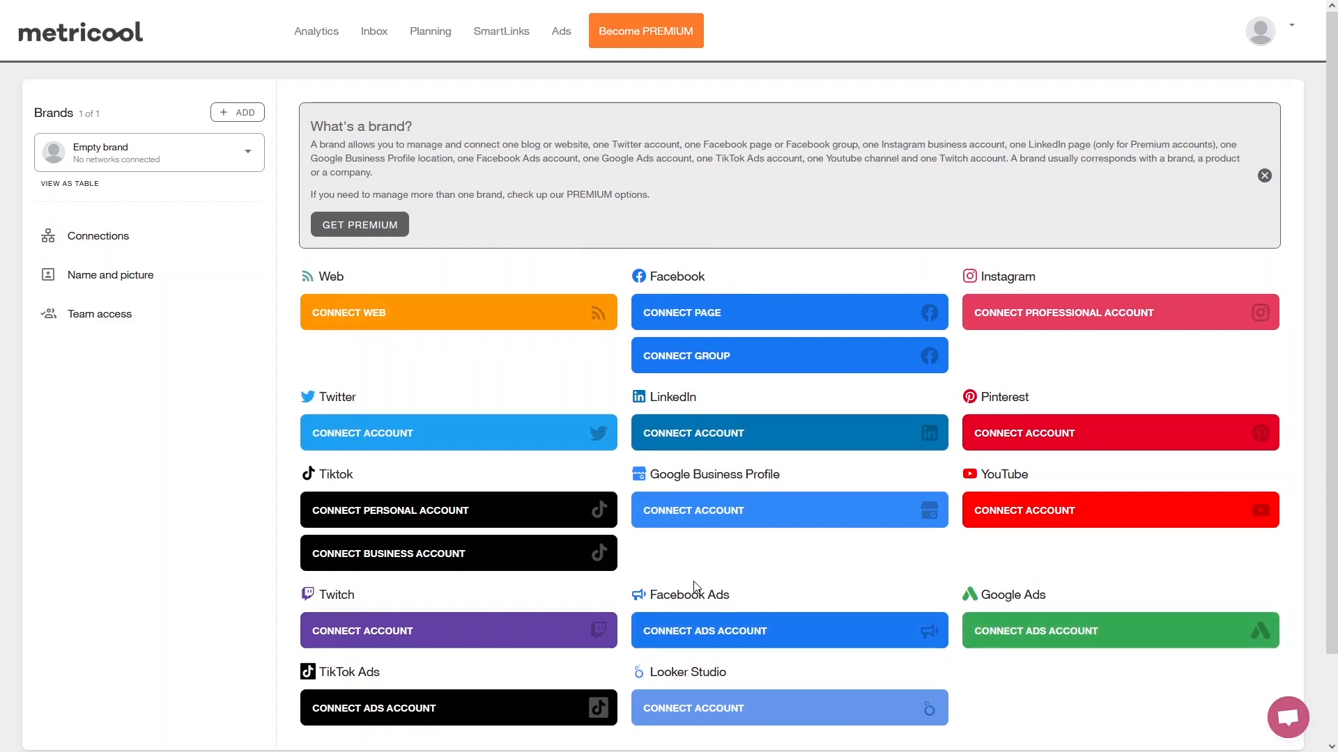
Connect the Vector Pirates Facebook page to the empty brand and show the brand's connections.
{"action": "scroll", "coordinate": [623, 668], "scroll_direction": "down", "scroll_amount": 1}
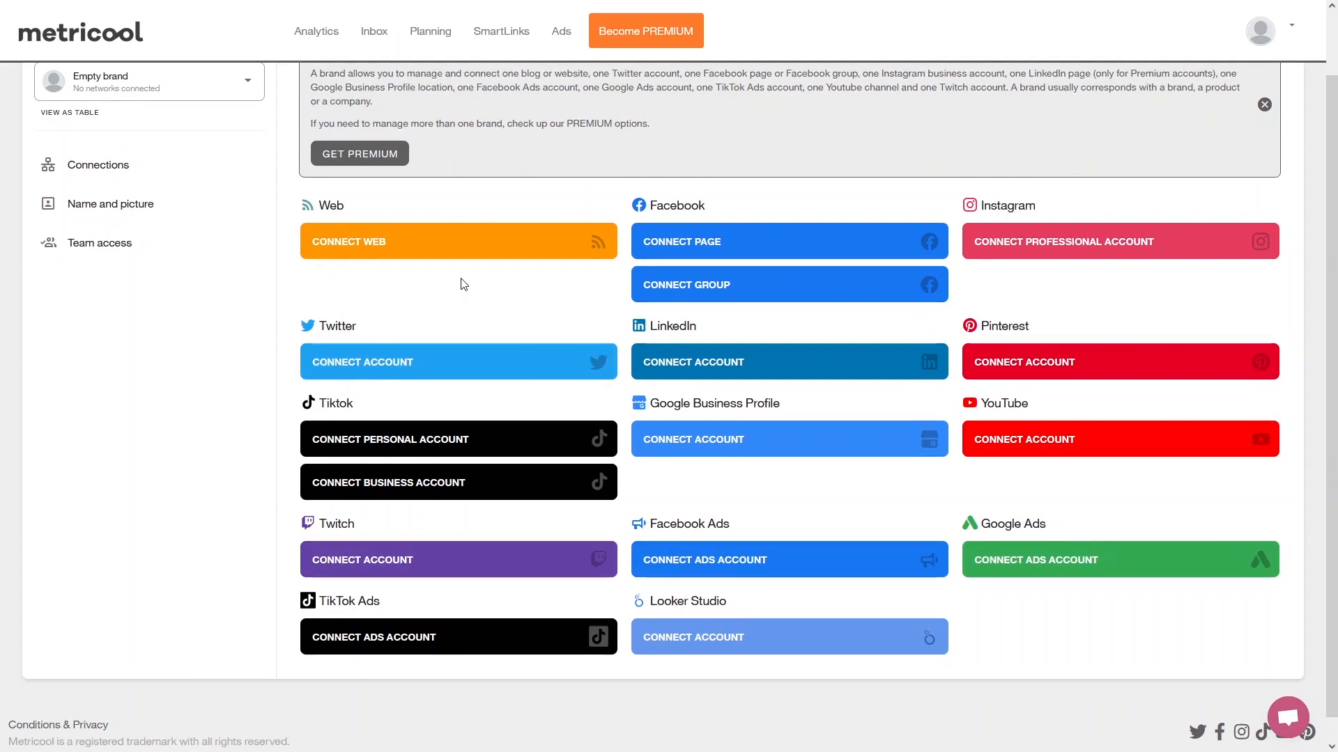
{"action": "scroll", "coordinate": [465, 285], "scroll_direction": "up", "scroll_amount": 1}
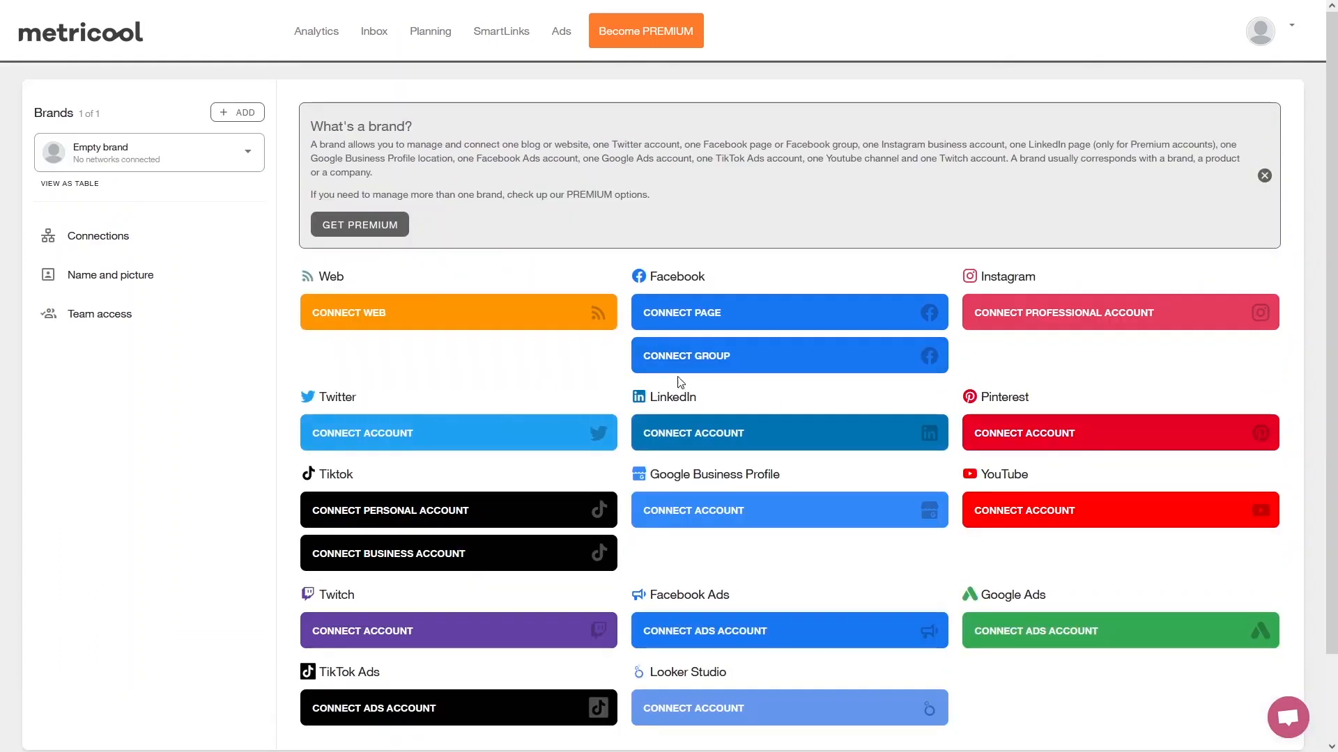
{"action": "left_click", "coordinate": [718, 318]}
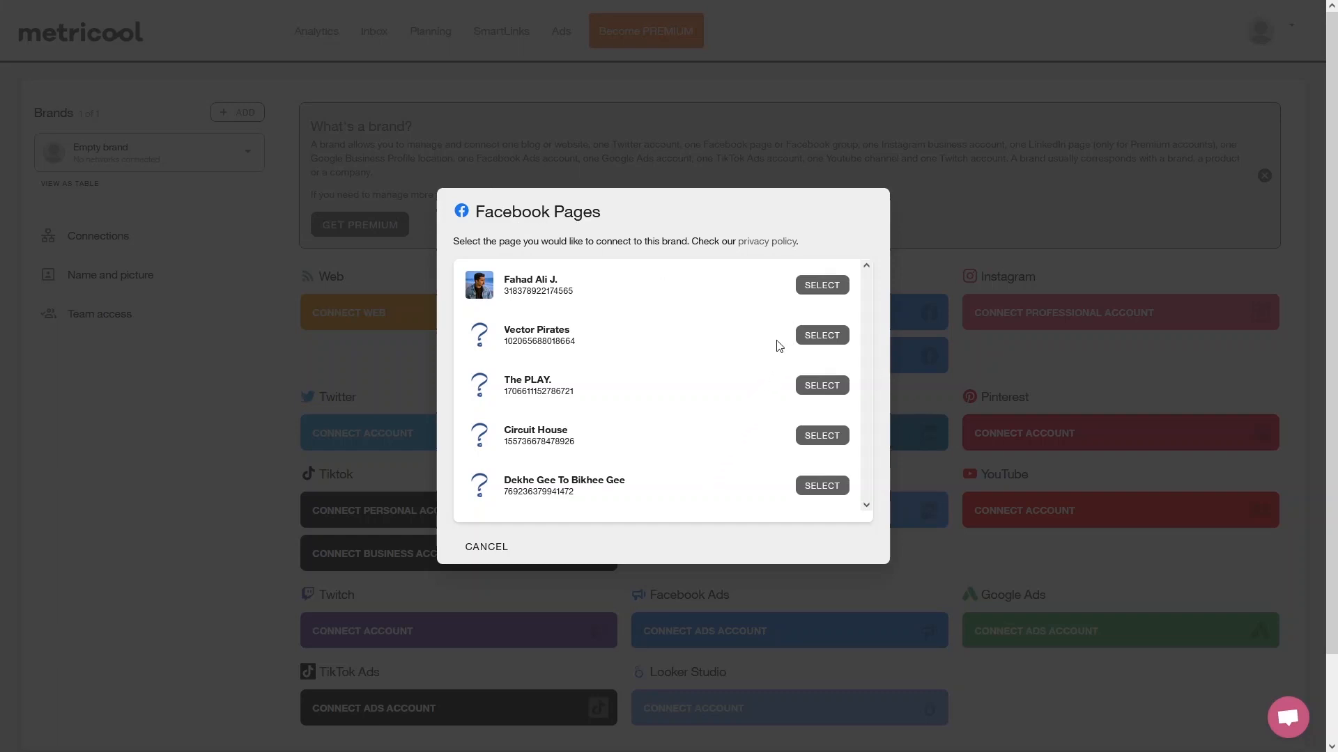
{"action": "left_click", "coordinate": [824, 337]}
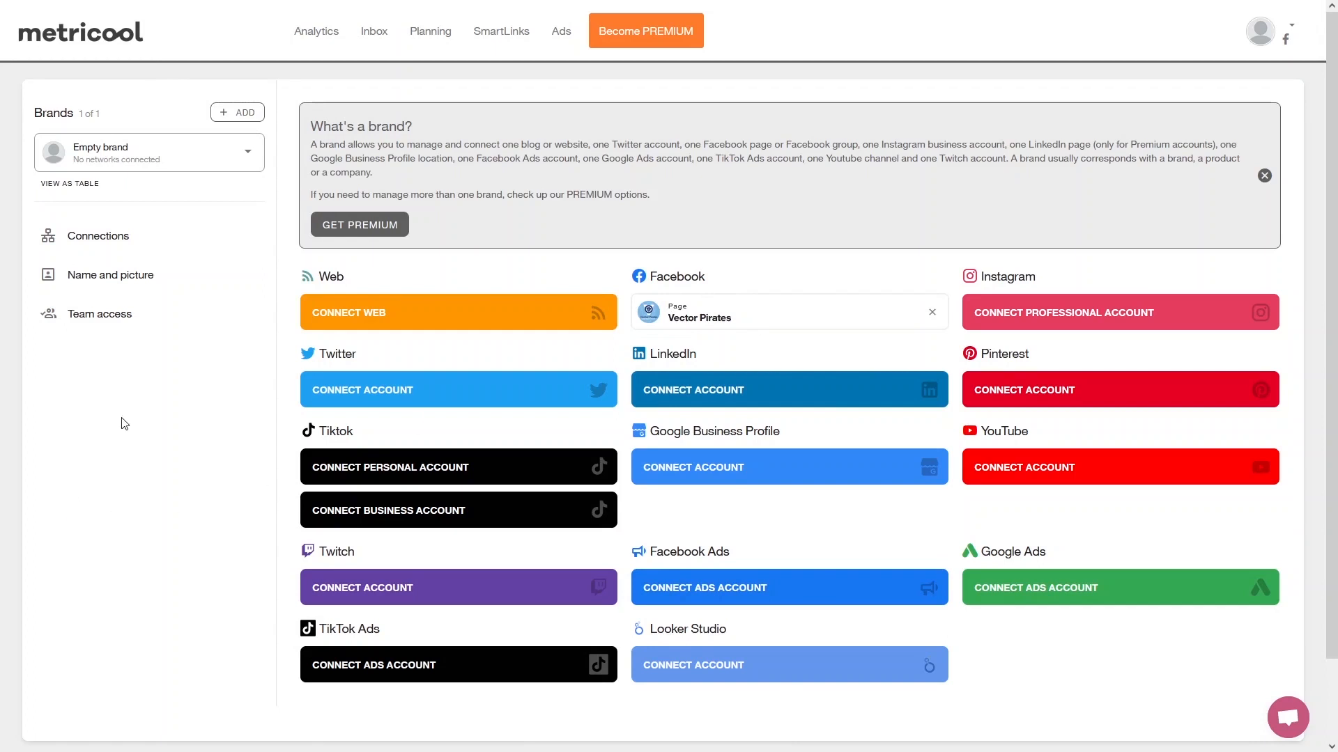
{"action": "left_click", "coordinate": [105, 240]}
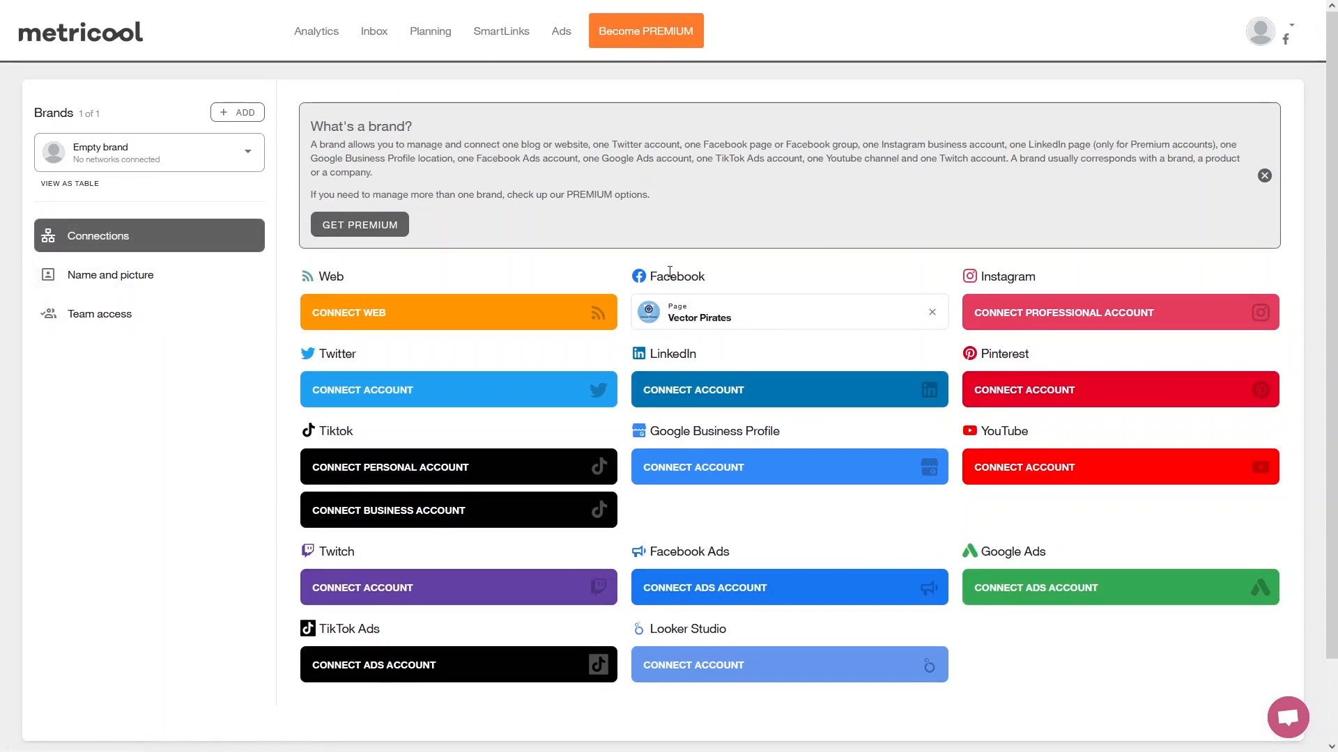
Examine the Facebook page's analytics, including the growth, likes balance, clicks on page and published posts sections.
{"action": "left_click", "coordinate": [316, 34]}
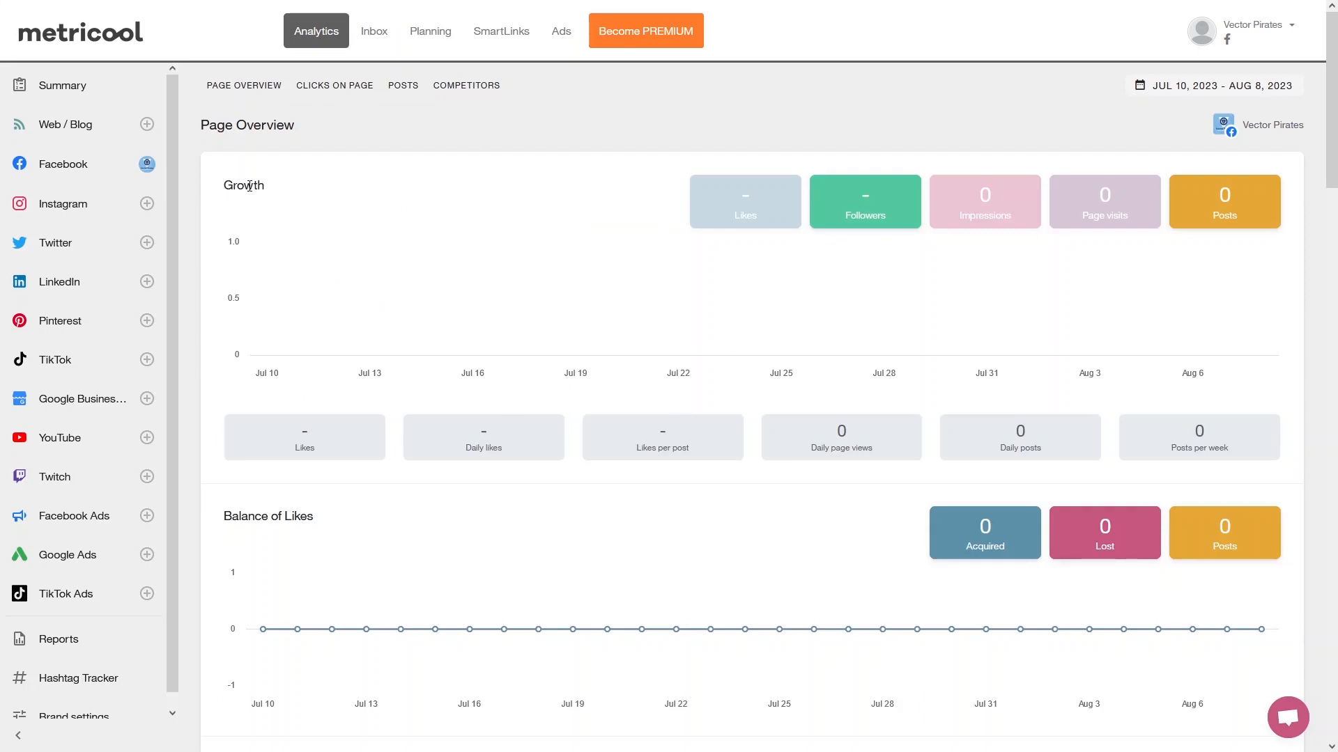
{"action": "scroll", "coordinate": [270, 244], "scroll_direction": "down", "scroll_amount": 3}
{"action": "scroll", "coordinate": [259, 349], "scroll_direction": "down", "scroll_amount": 4}
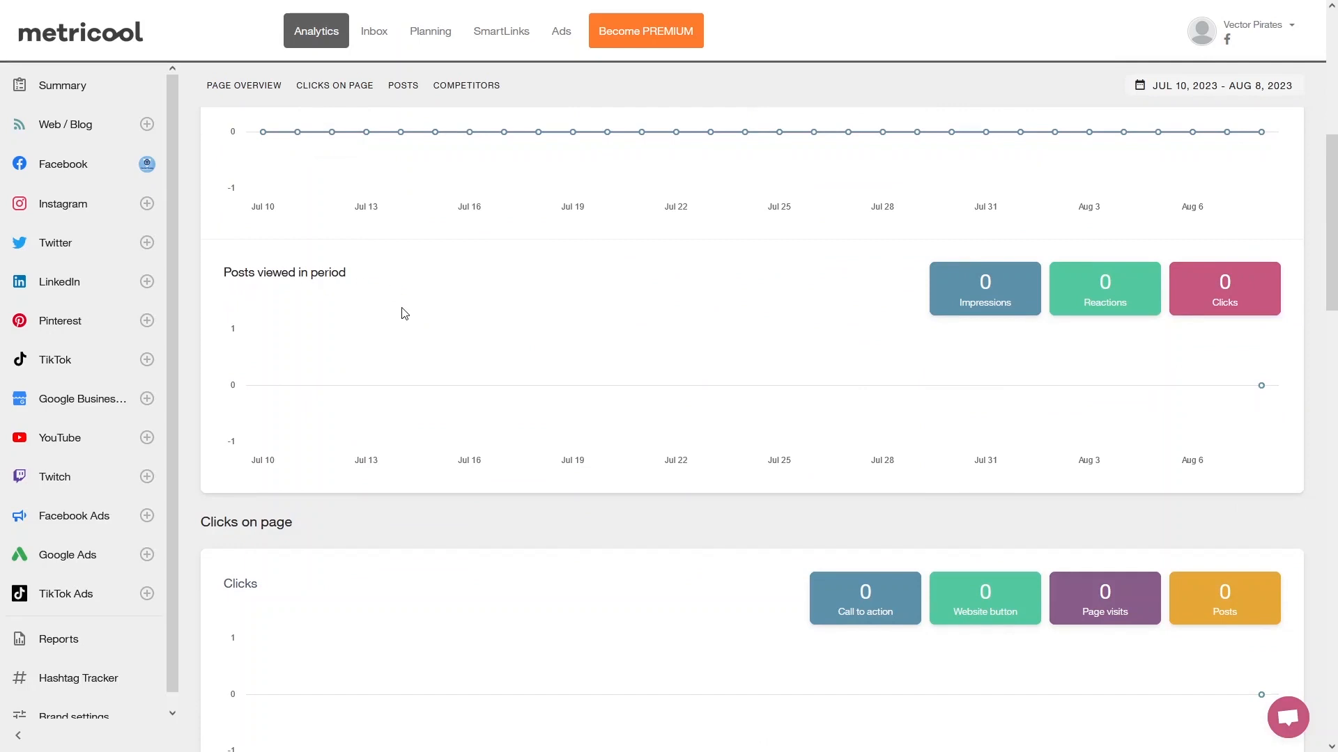
{"action": "scroll", "coordinate": [403, 310], "scroll_direction": "down", "scroll_amount": 3}
{"action": "scroll", "coordinate": [302, 382], "scroll_direction": "down", "scroll_amount": 4}
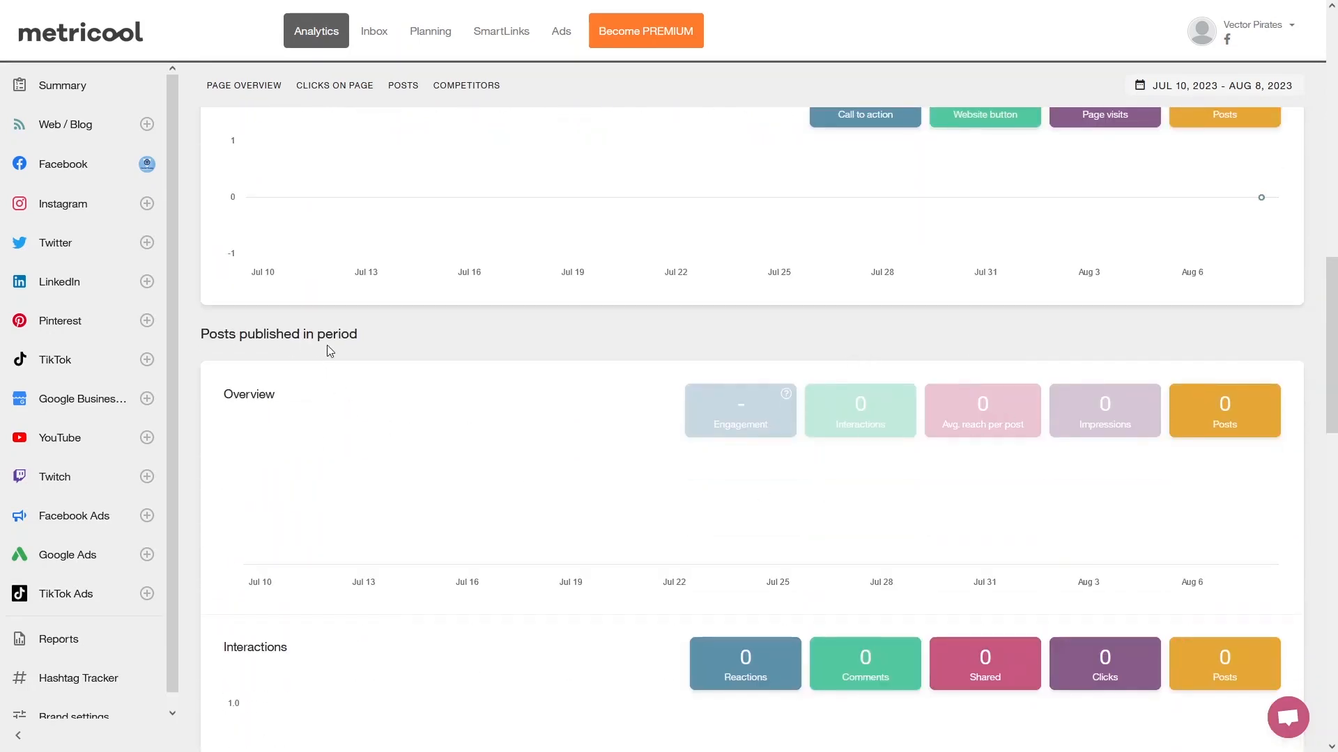
{"action": "scroll", "coordinate": [332, 347], "scroll_direction": "down", "scroll_amount": 4}
{"action": "scroll", "coordinate": [251, 328], "scroll_direction": "up", "scroll_amount": 4}
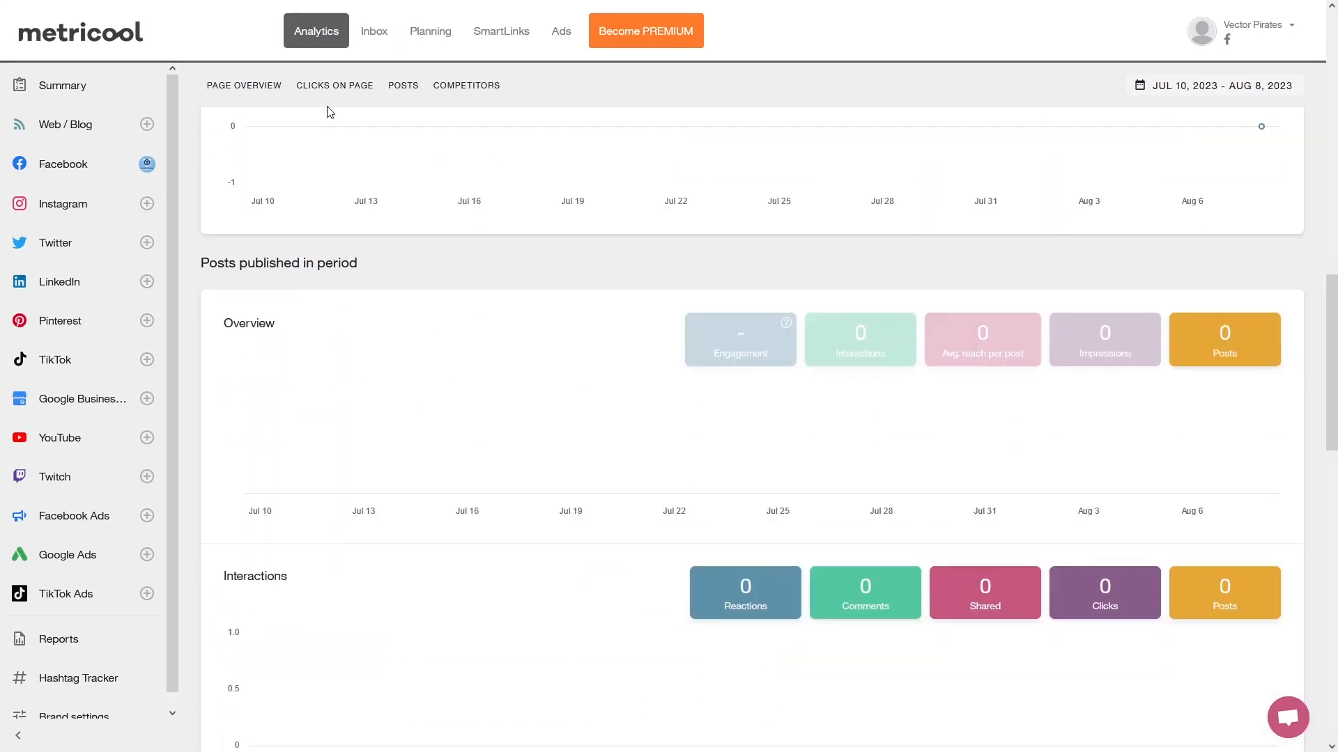
{"action": "left_click", "coordinate": [333, 98]}
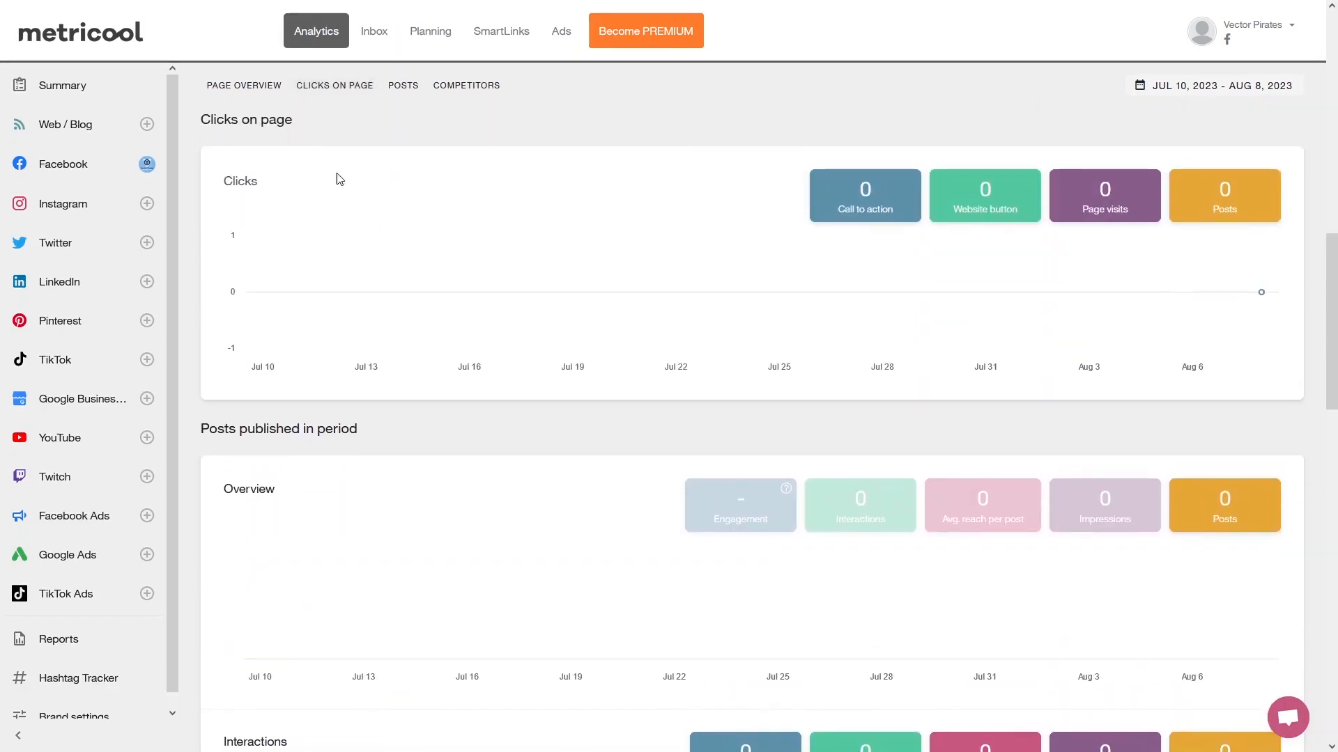
{"action": "scroll", "coordinate": [447, 471], "scroll_direction": "down", "scroll_amount": 3}
{"action": "scroll", "coordinate": [448, 471], "scroll_direction": "up", "scroll_amount": 10}
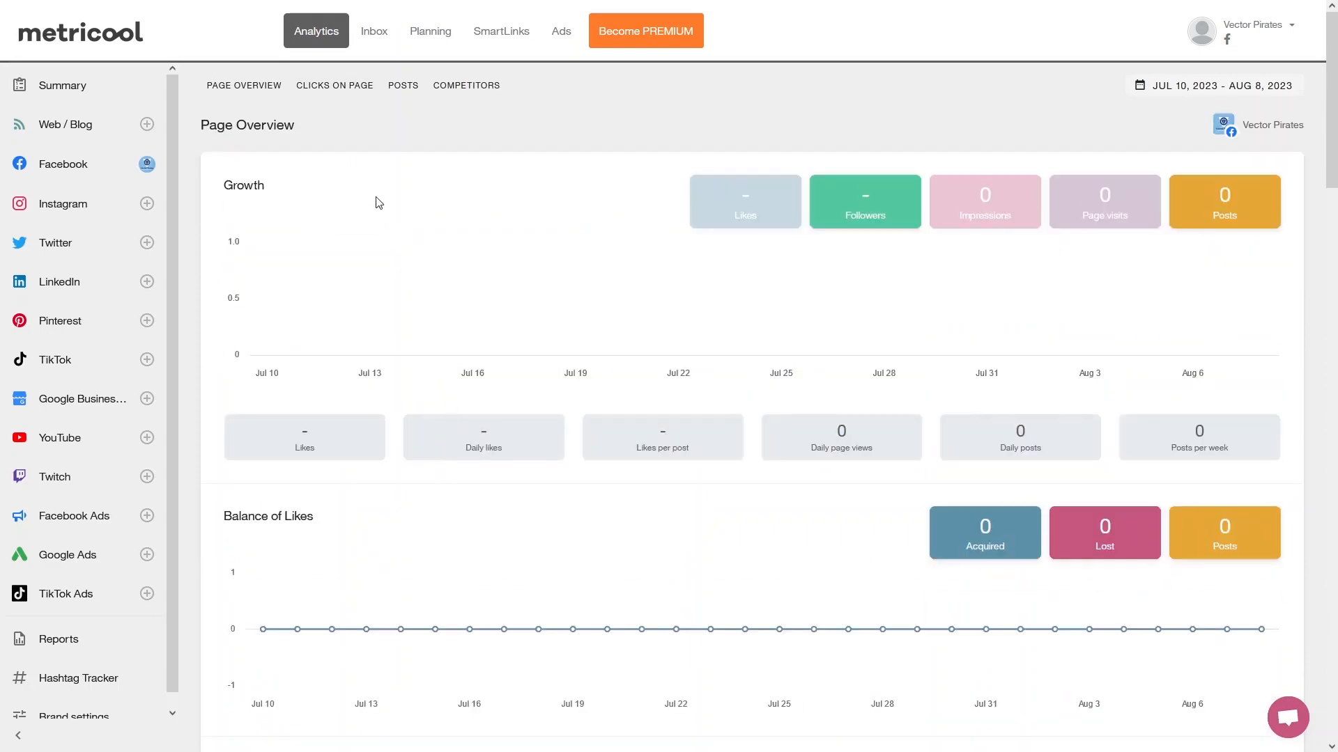
Check the inbox's connectable accounts and its unread and all conversations.
{"action": "left_click", "coordinate": [377, 38]}
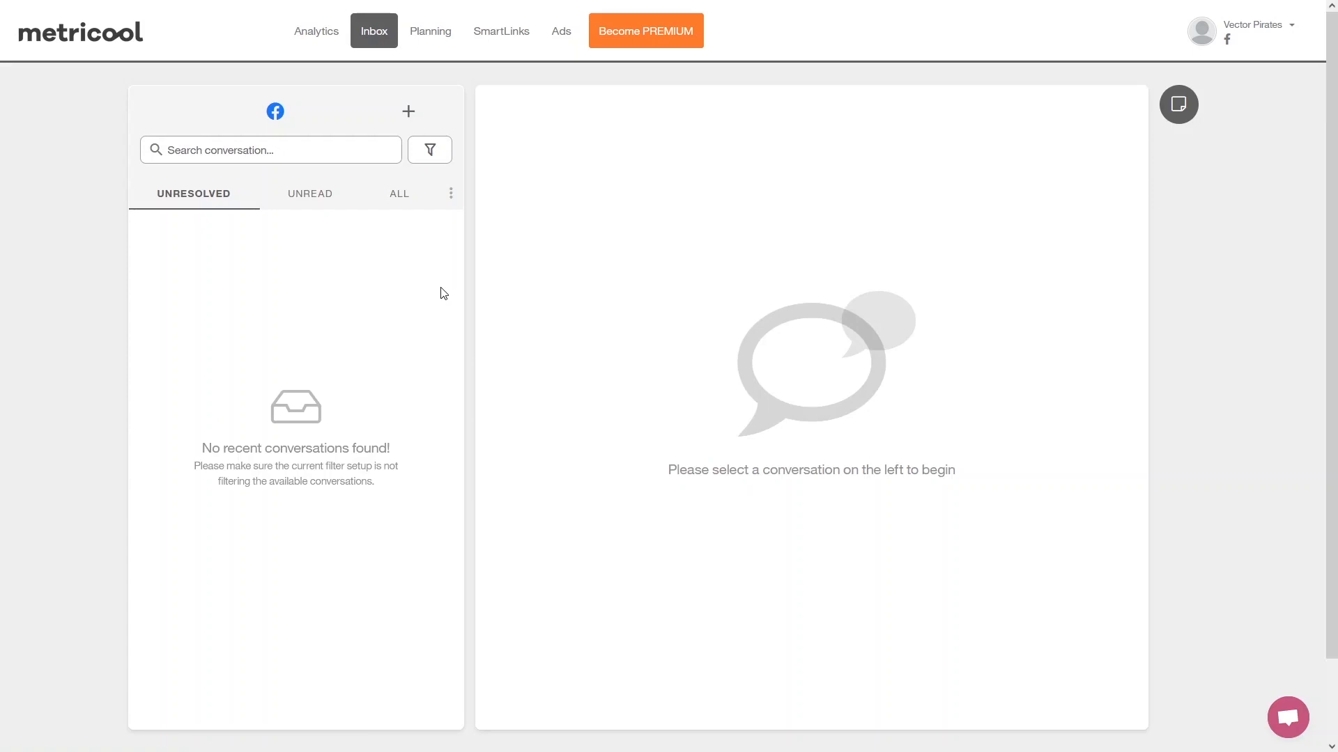
{"action": "left_click", "coordinate": [409, 117]}
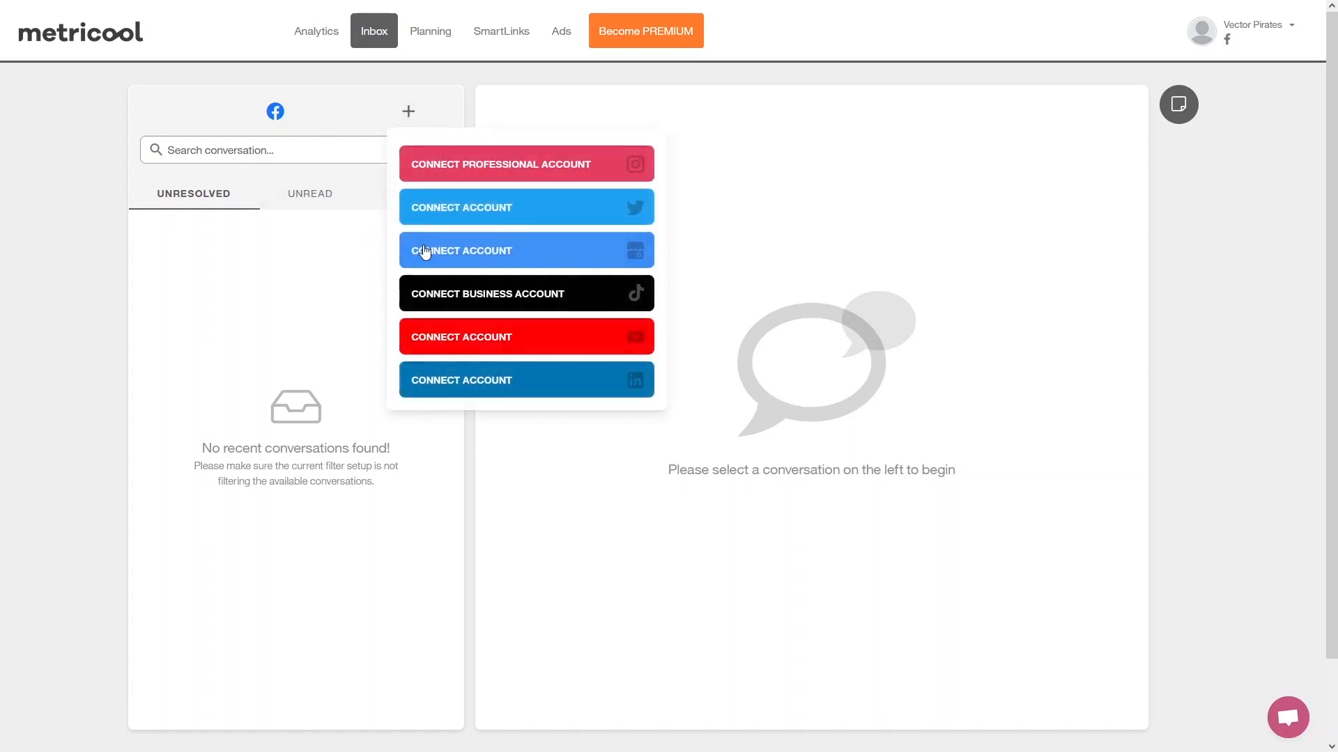
{"action": "left_click", "coordinate": [357, 172]}
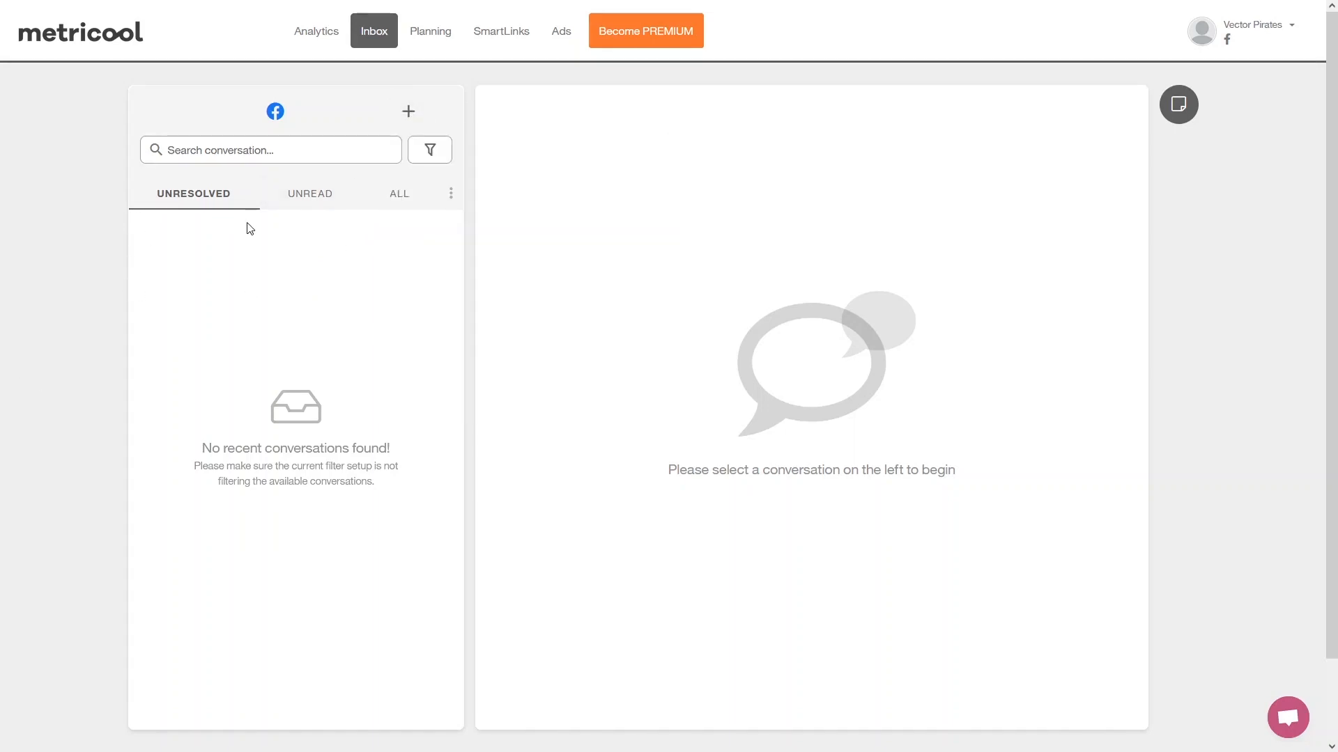
{"action": "left_click", "coordinate": [304, 205]}
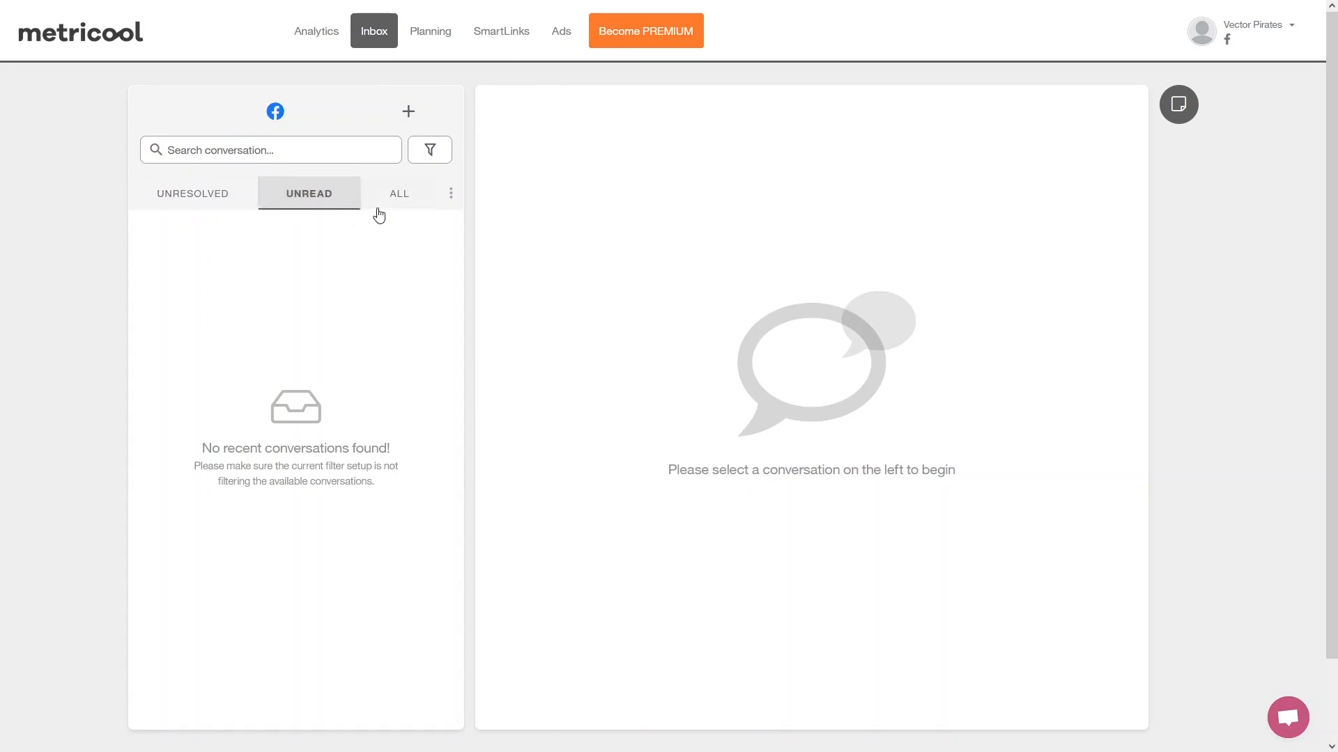
{"action": "left_click", "coordinate": [396, 203]}
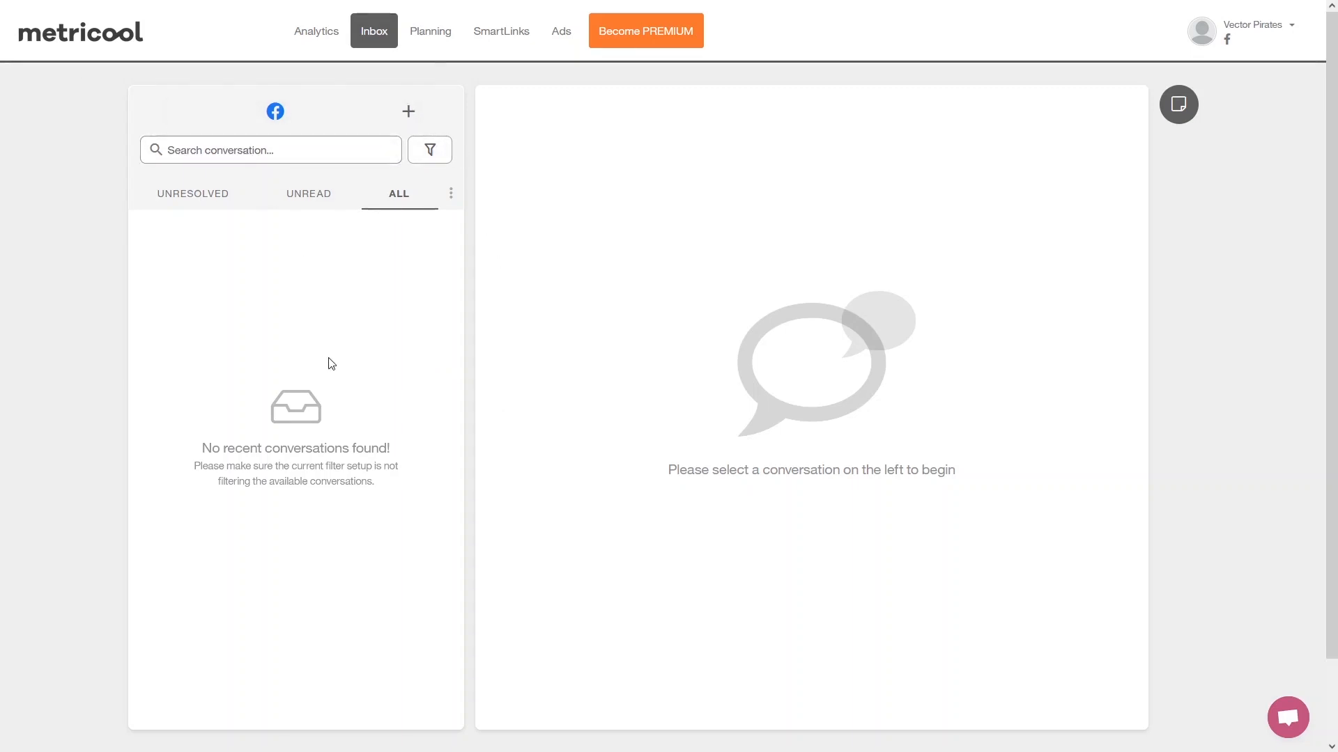
Create a new Facebook post in the planning calendar with the text "Testing the Metricool Feautures".
{"action": "left_click", "coordinate": [427, 44]}
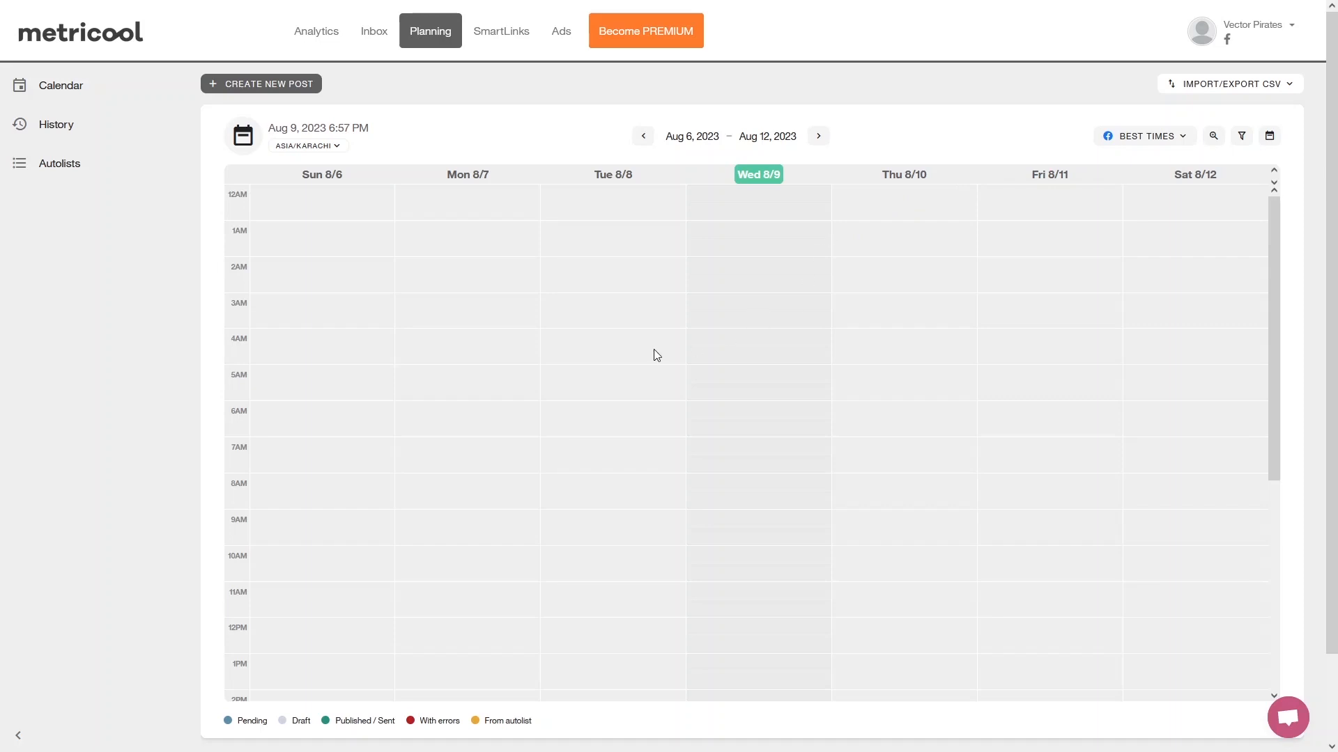
{"action": "left_click", "coordinate": [268, 85]}
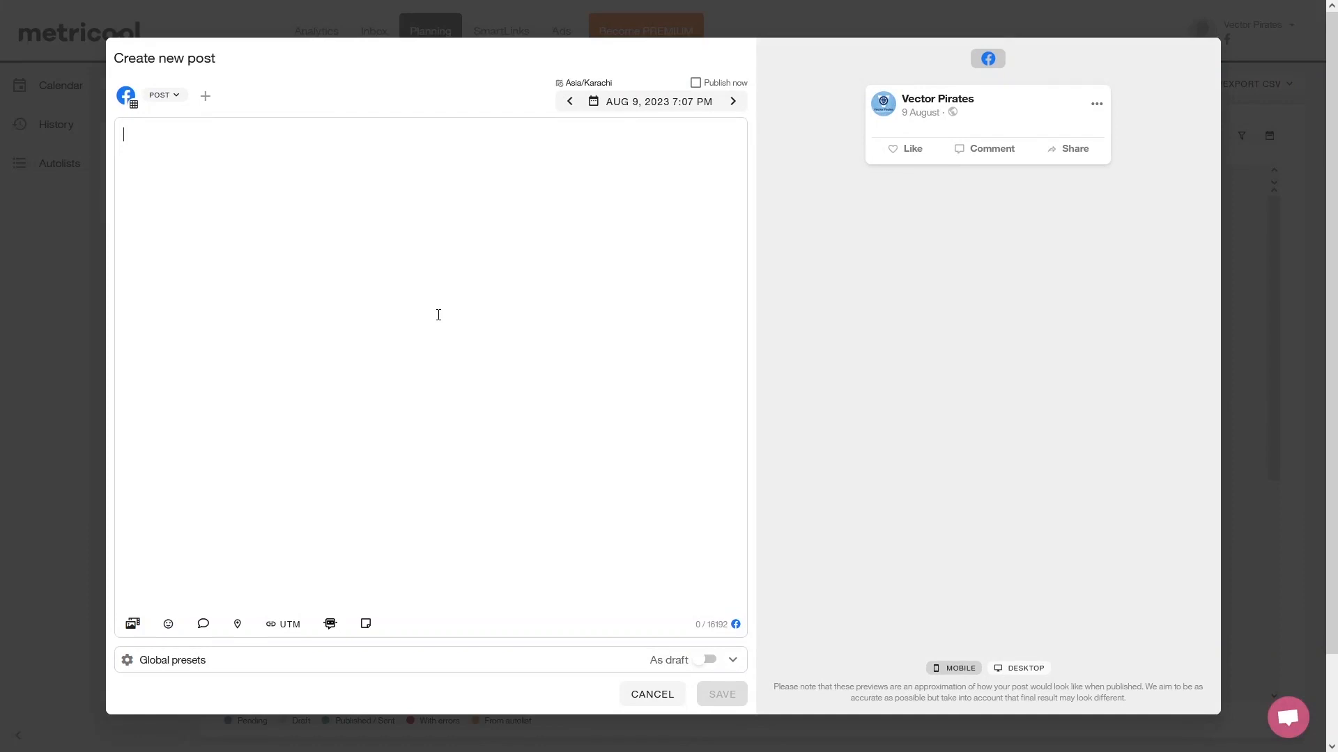
{"action": "type", "text": "Testing the"}
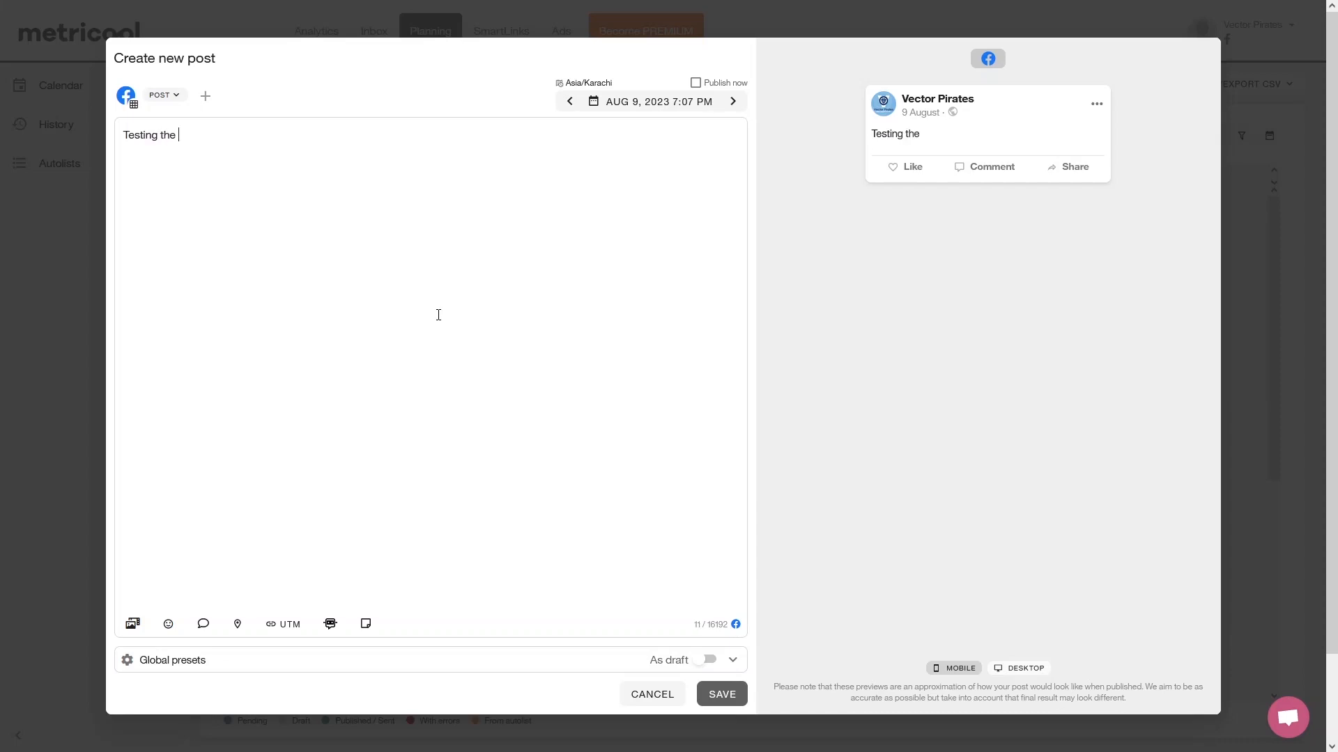
{"action": "type", "text": " Metricool  Feautures"}
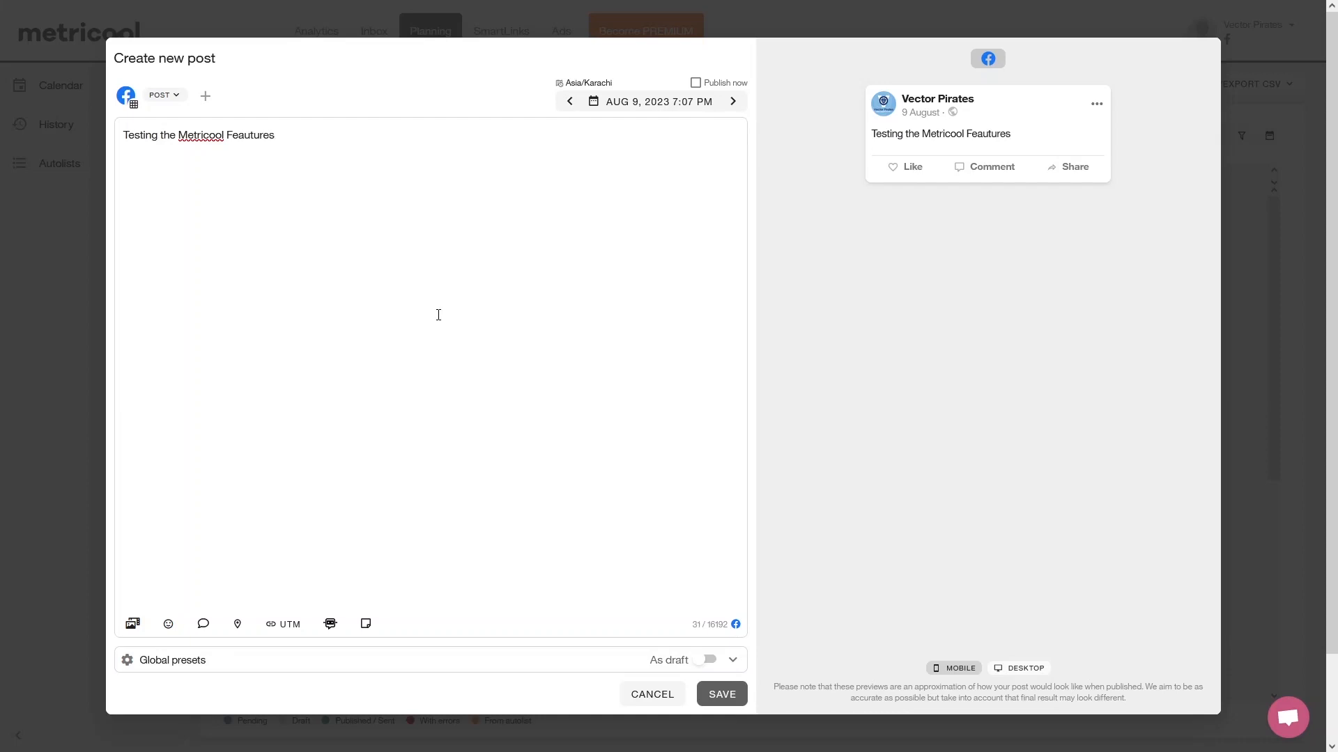
Correct the post's text to "Testing the Metricool Features" and check which other social accounts can be connected.
{"action": "key", "text": "Left"}
{"action": "key", "text": "Left"}
{"action": "key", "text": "BackSpace"}
{"action": "key", "text": "End"}
{"action": "left_click", "coordinate": [206, 98]}
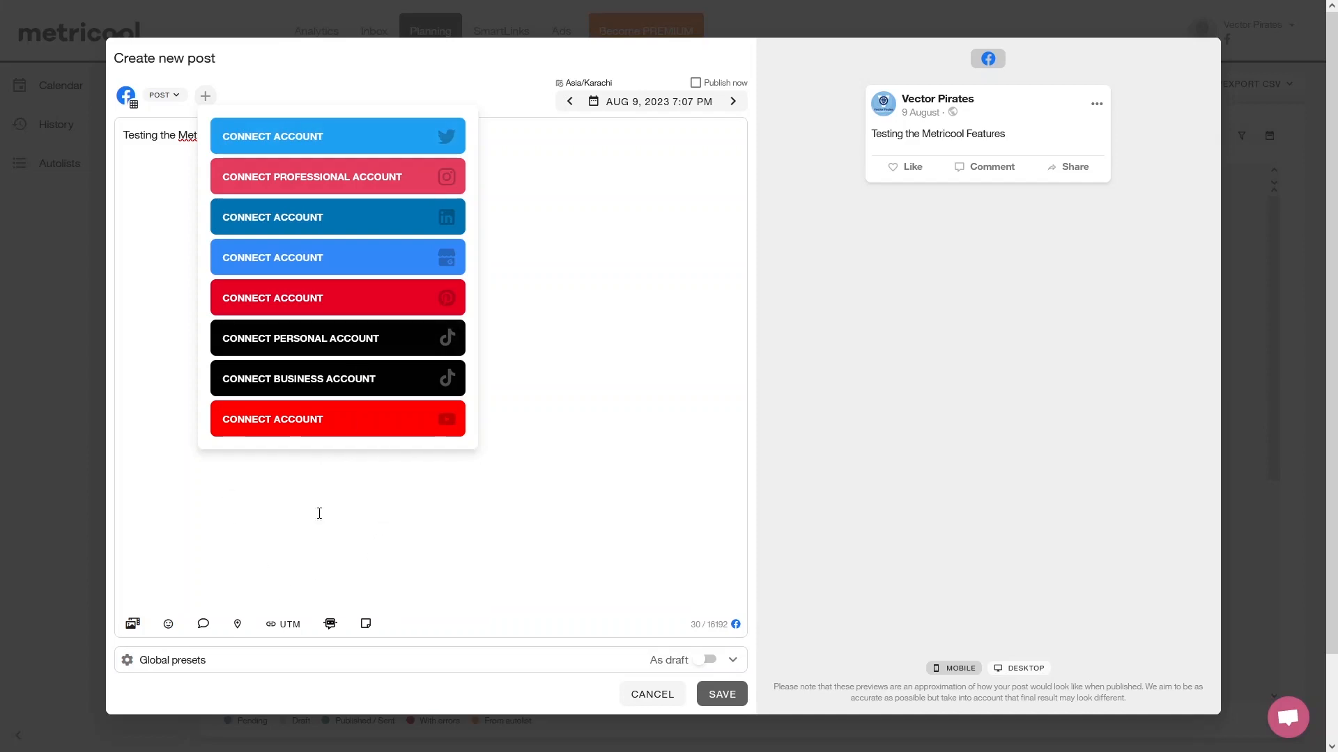
{"action": "left_click", "coordinate": [331, 535]}
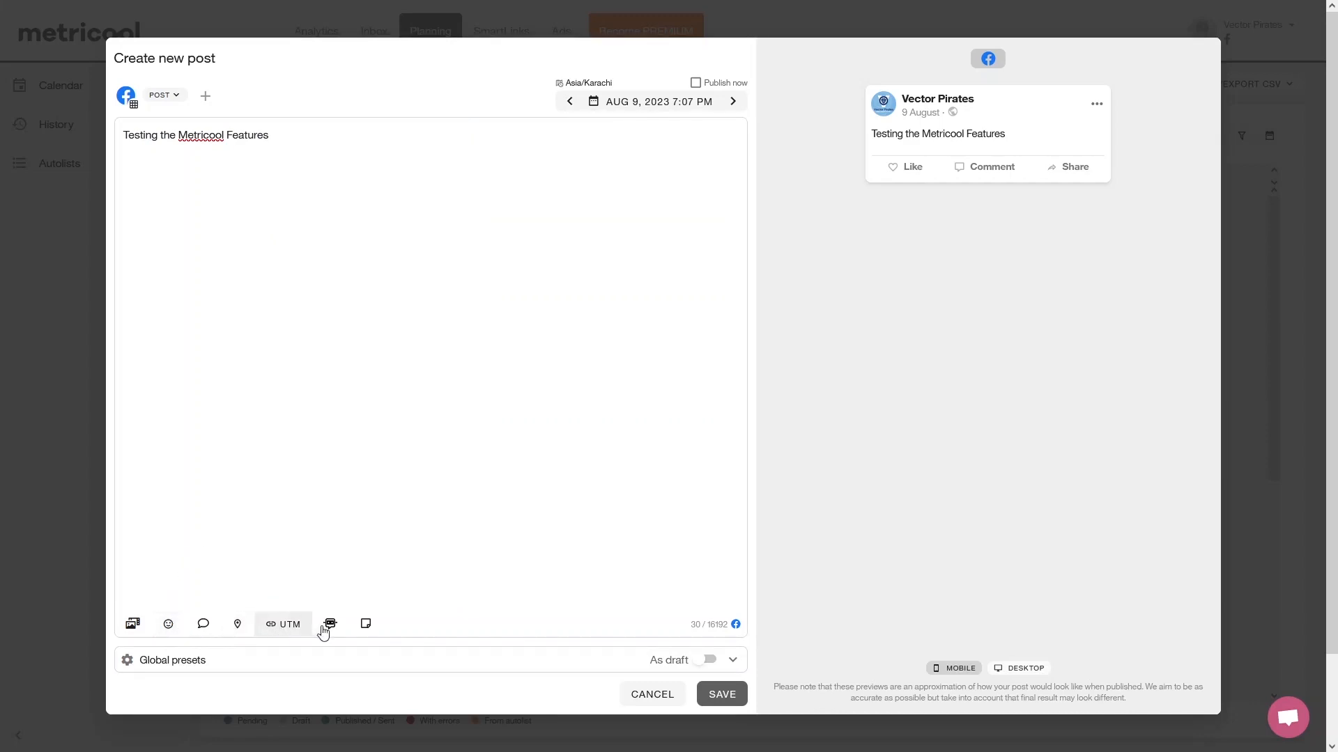
Add the stock image of the tall grey building to the post.
{"action": "left_click", "coordinate": [132, 627]}
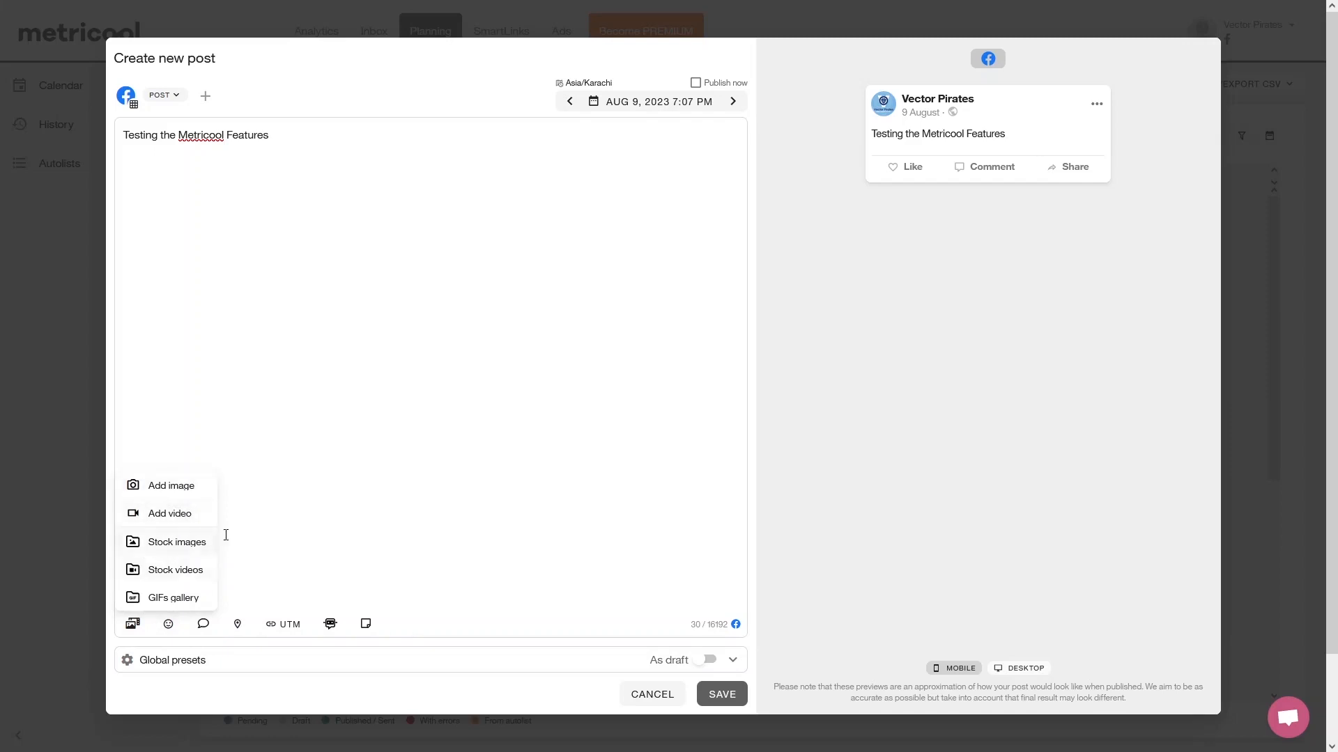
{"action": "left_click", "coordinate": [193, 552]}
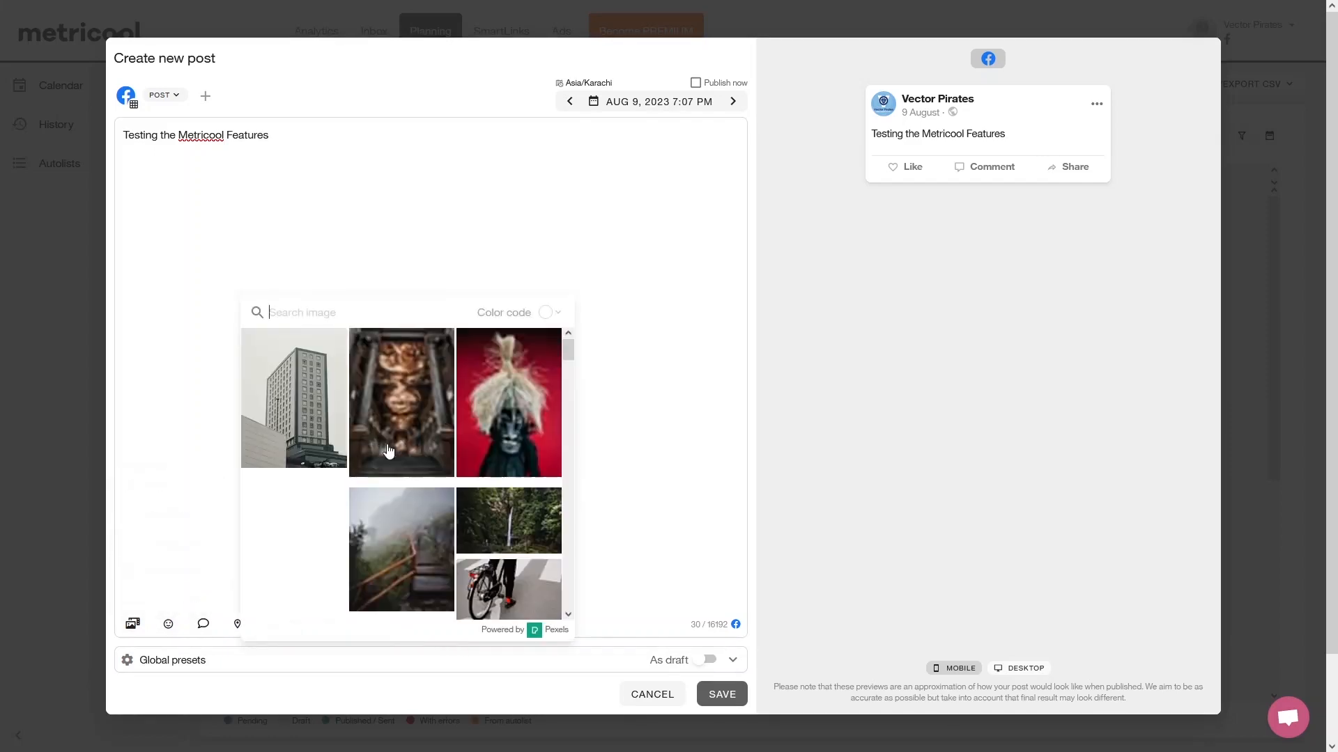
{"action": "left_click", "coordinate": [292, 396]}
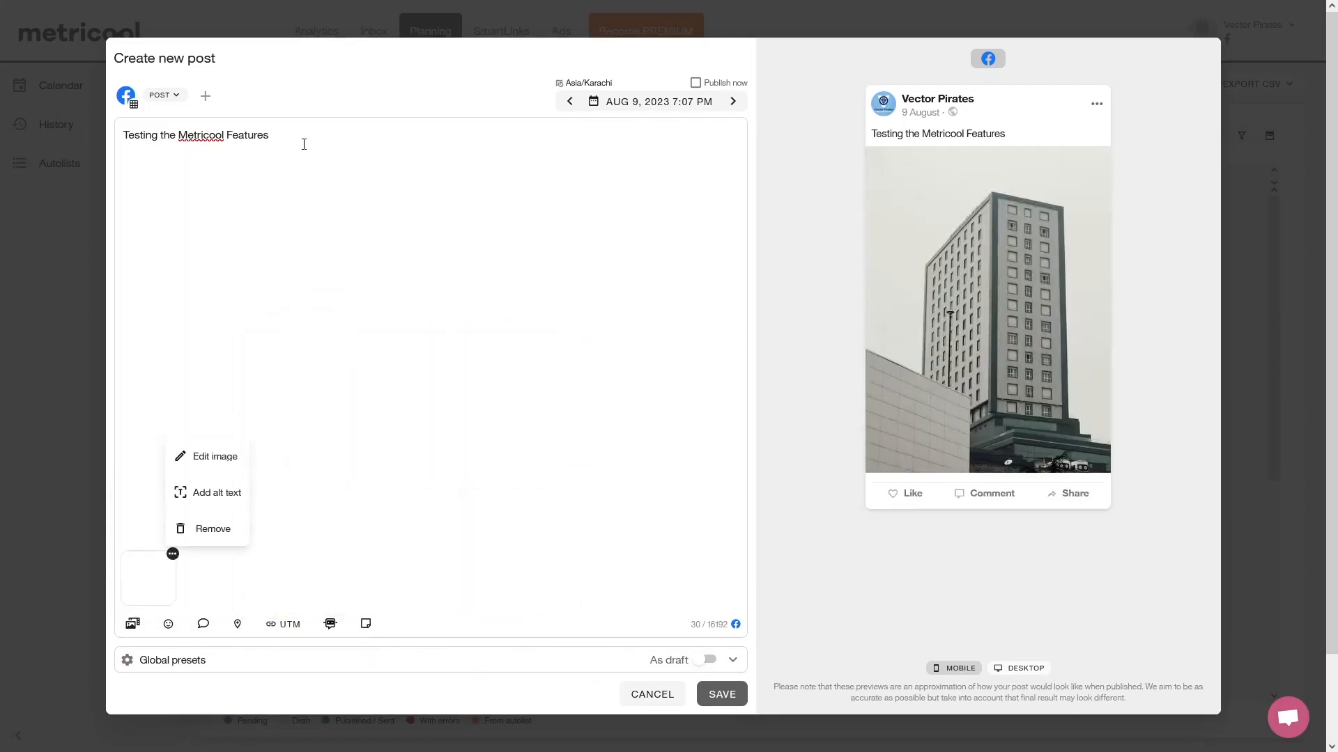
Review the date and time options for scheduling the post.
{"action": "left_click_drag", "start_coordinate": [304, 144], "coordinate": [144, 136]}
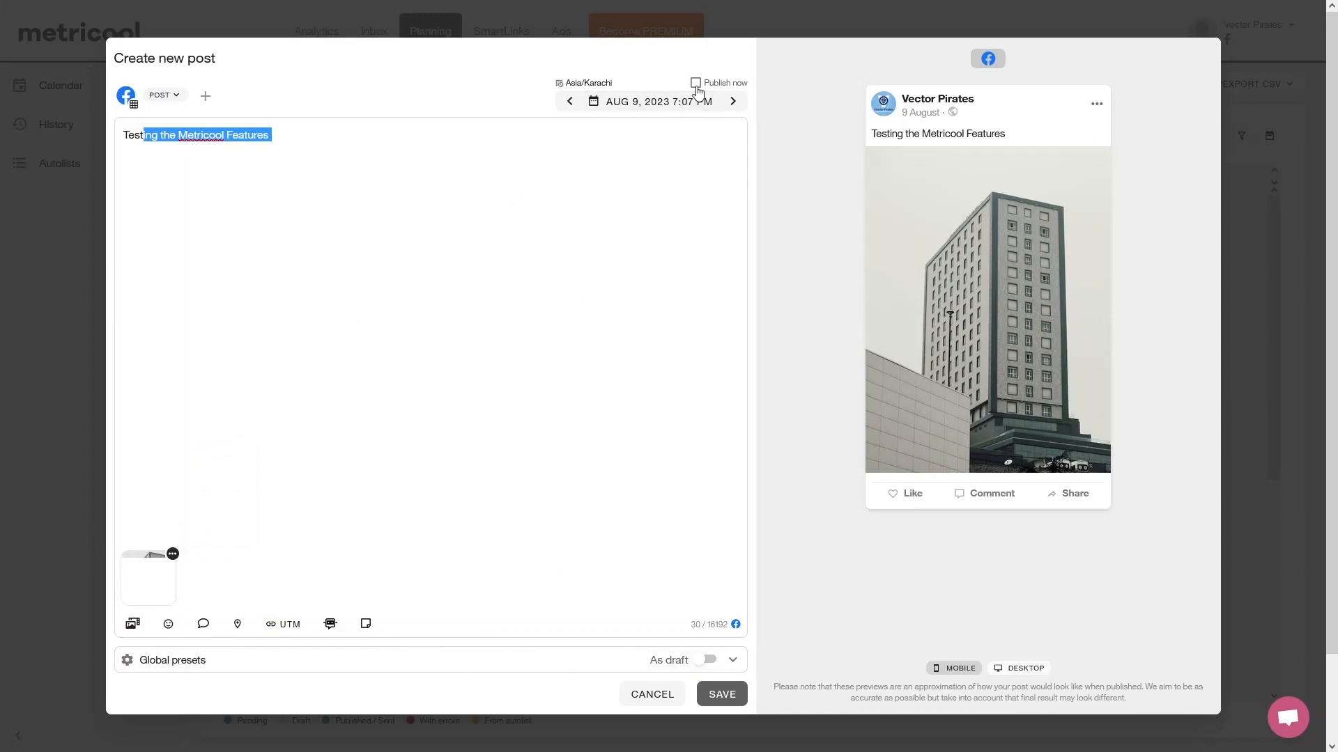
{"action": "left_click", "coordinate": [661, 106]}
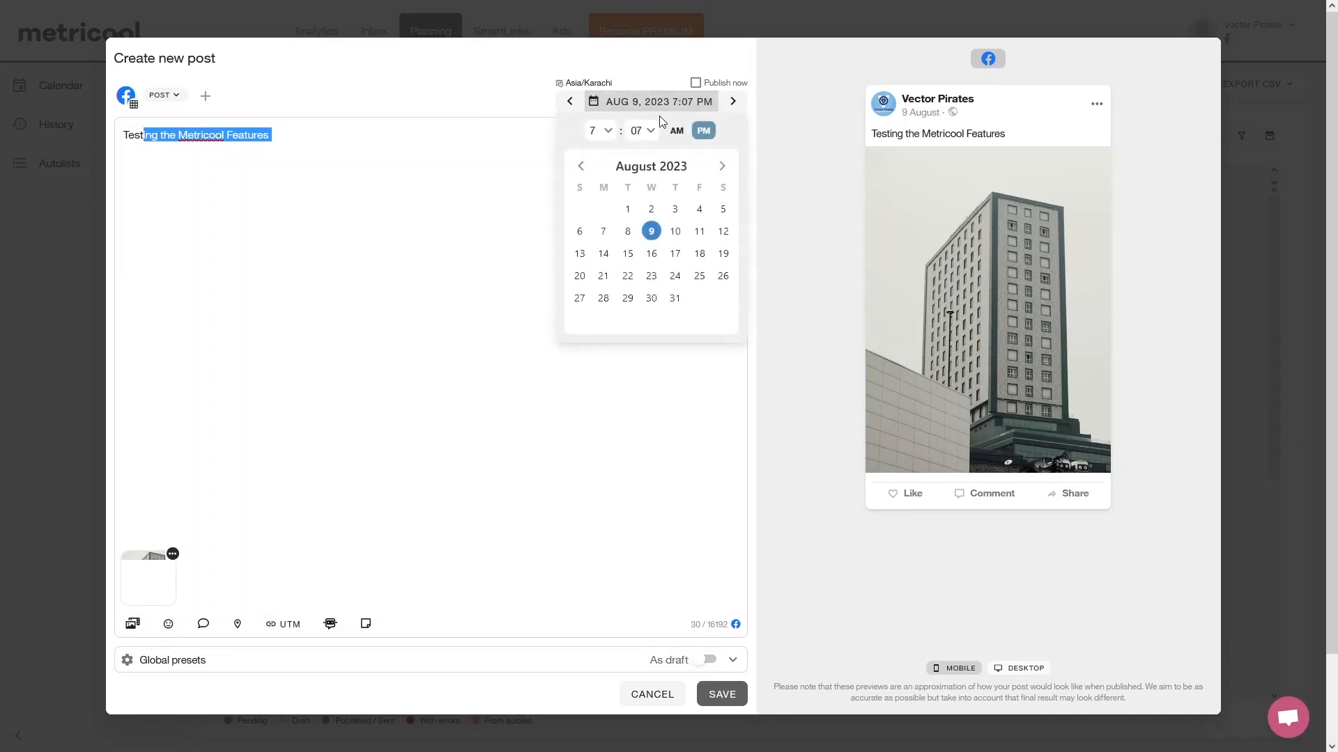
{"action": "left_click", "coordinate": [602, 137]}
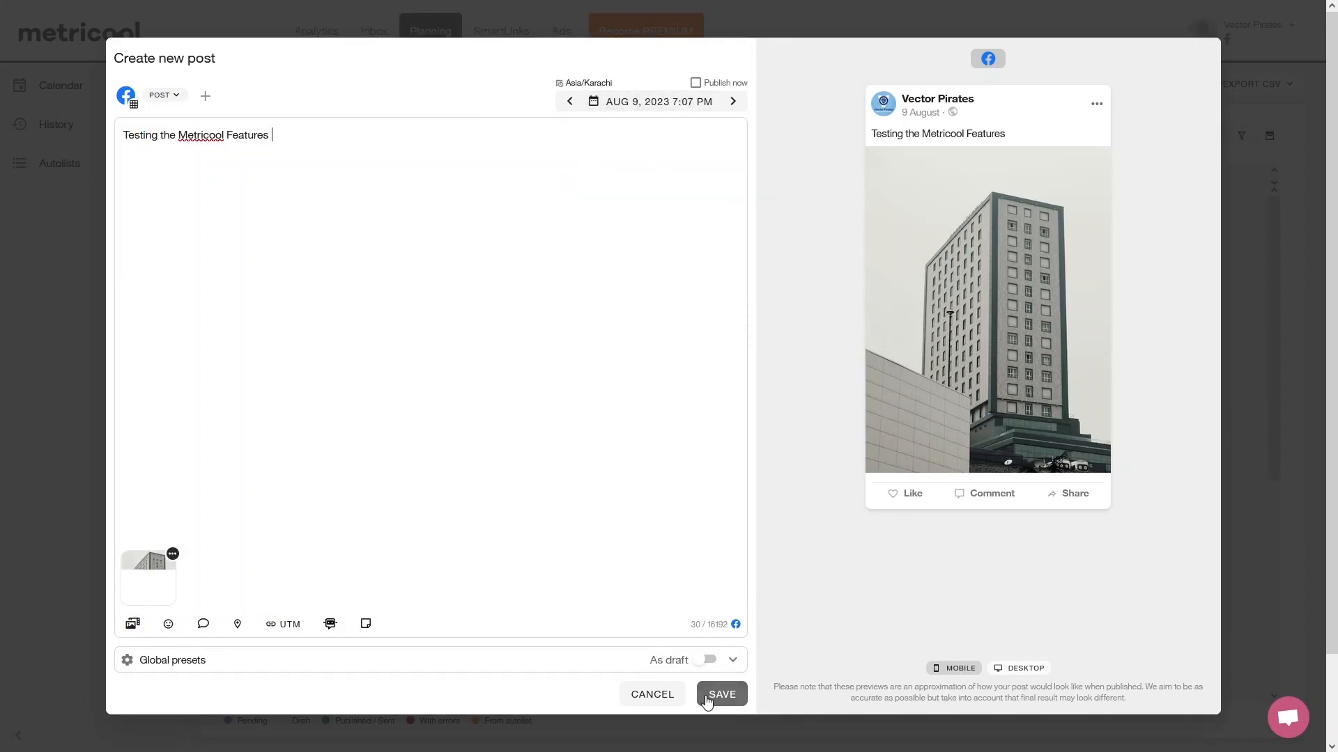
Preview the post as it looks on desktop and discard it without saving.
{"action": "left_click", "coordinate": [1010, 670]}
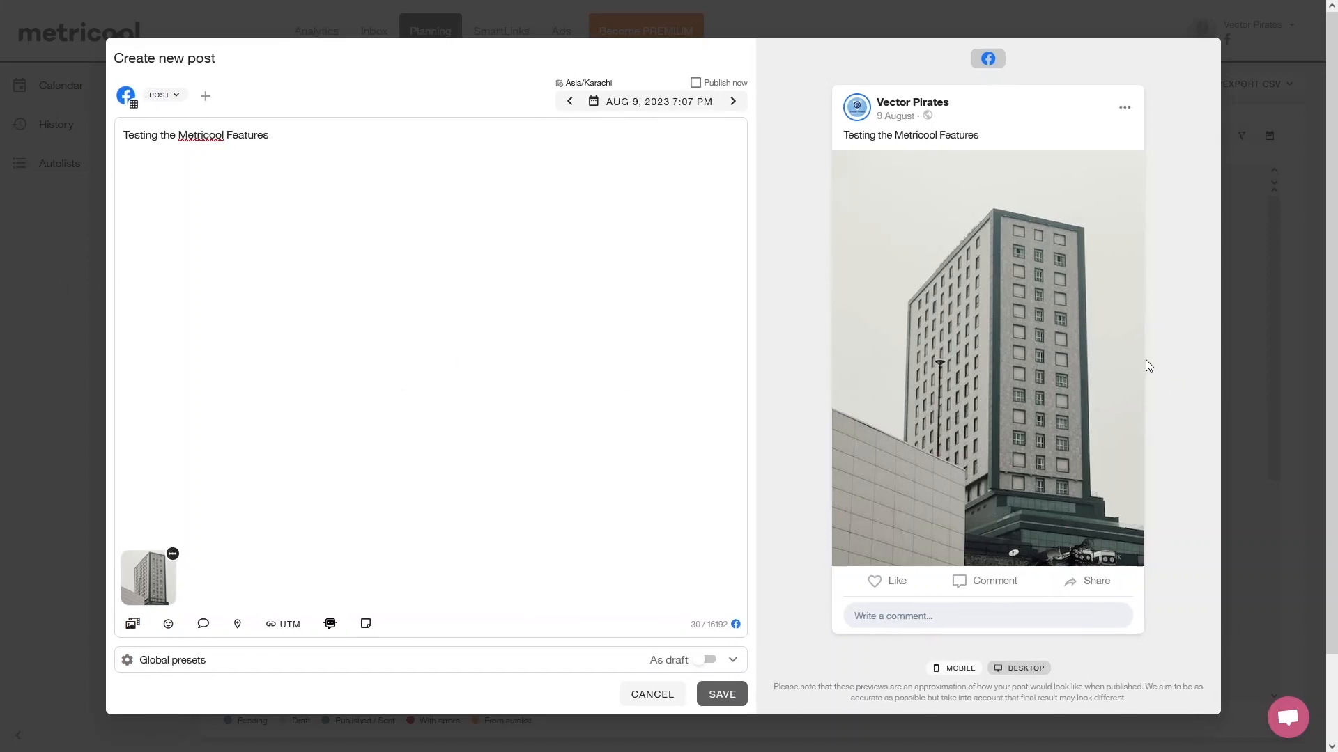
{"action": "left_click", "coordinate": [655, 697]}
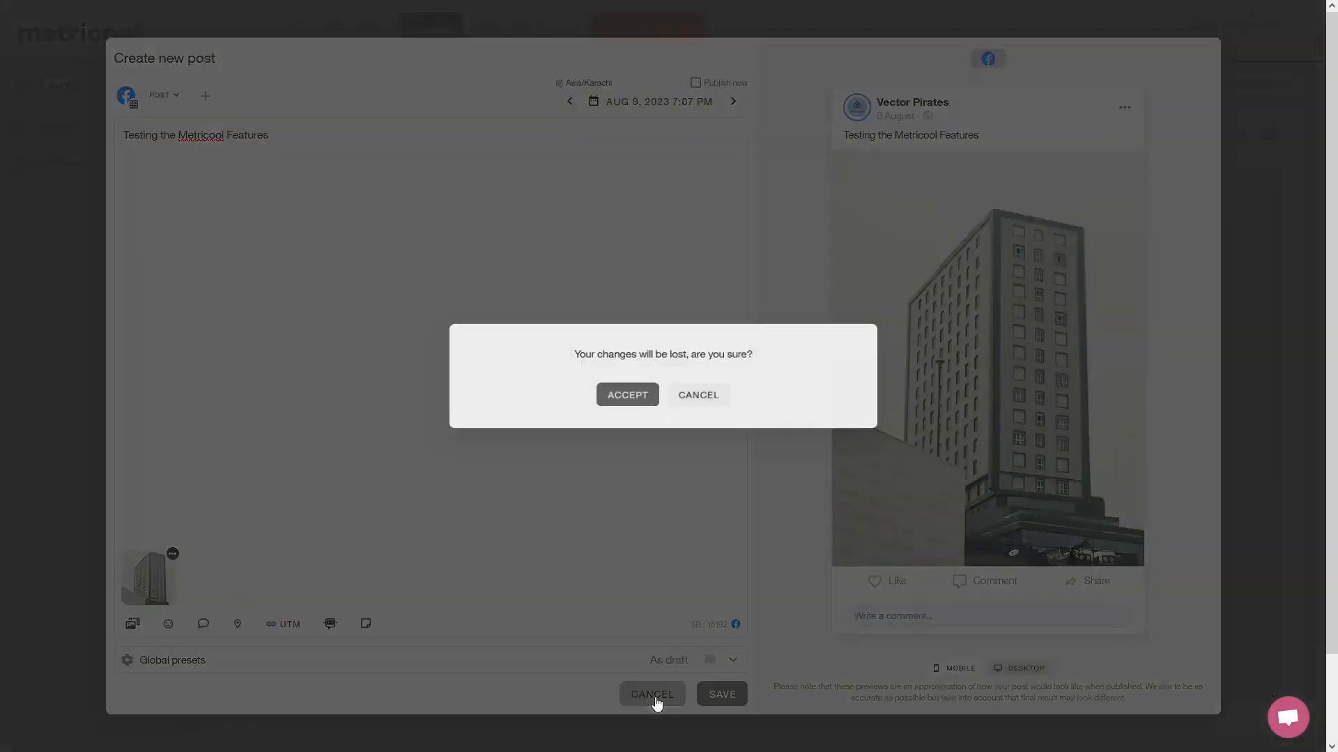
{"action": "left_click", "coordinate": [630, 397]}
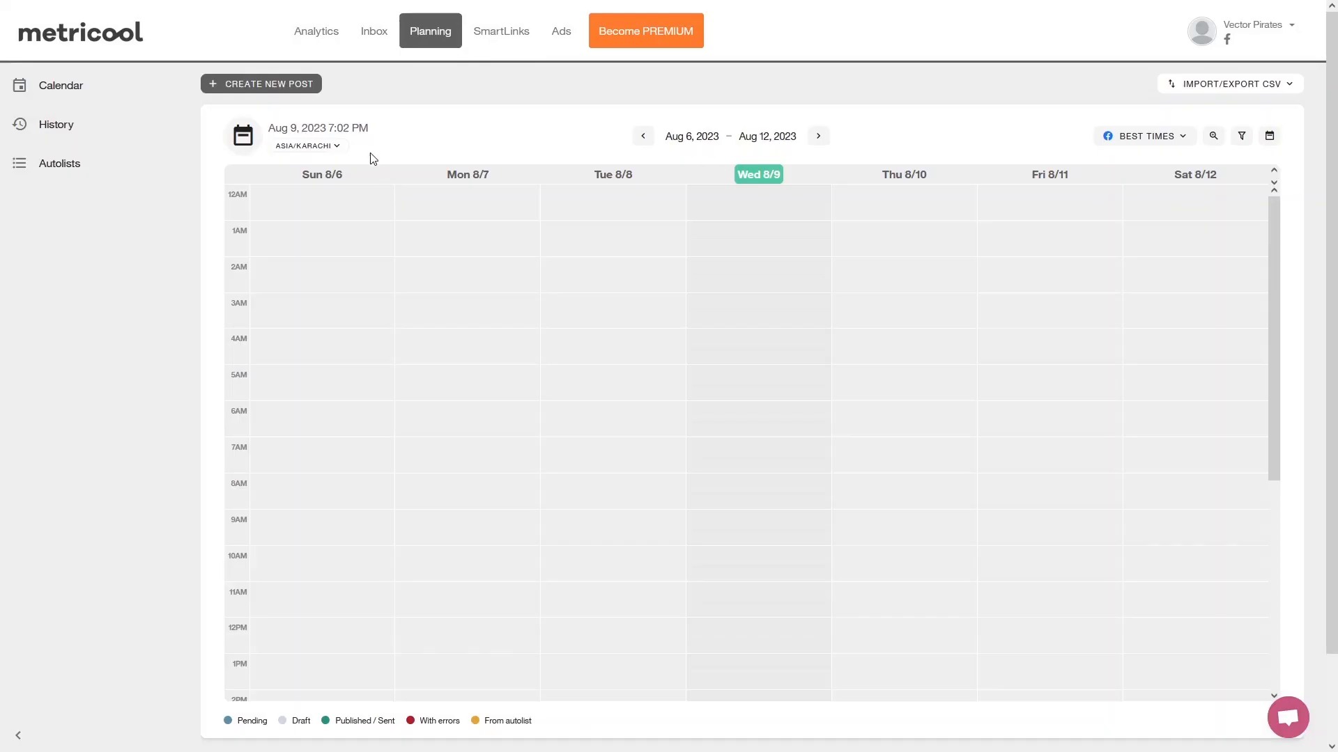
Create the first SmartLink and set its first button's text to "Visit my Page".
{"action": "left_click", "coordinate": [497, 42]}
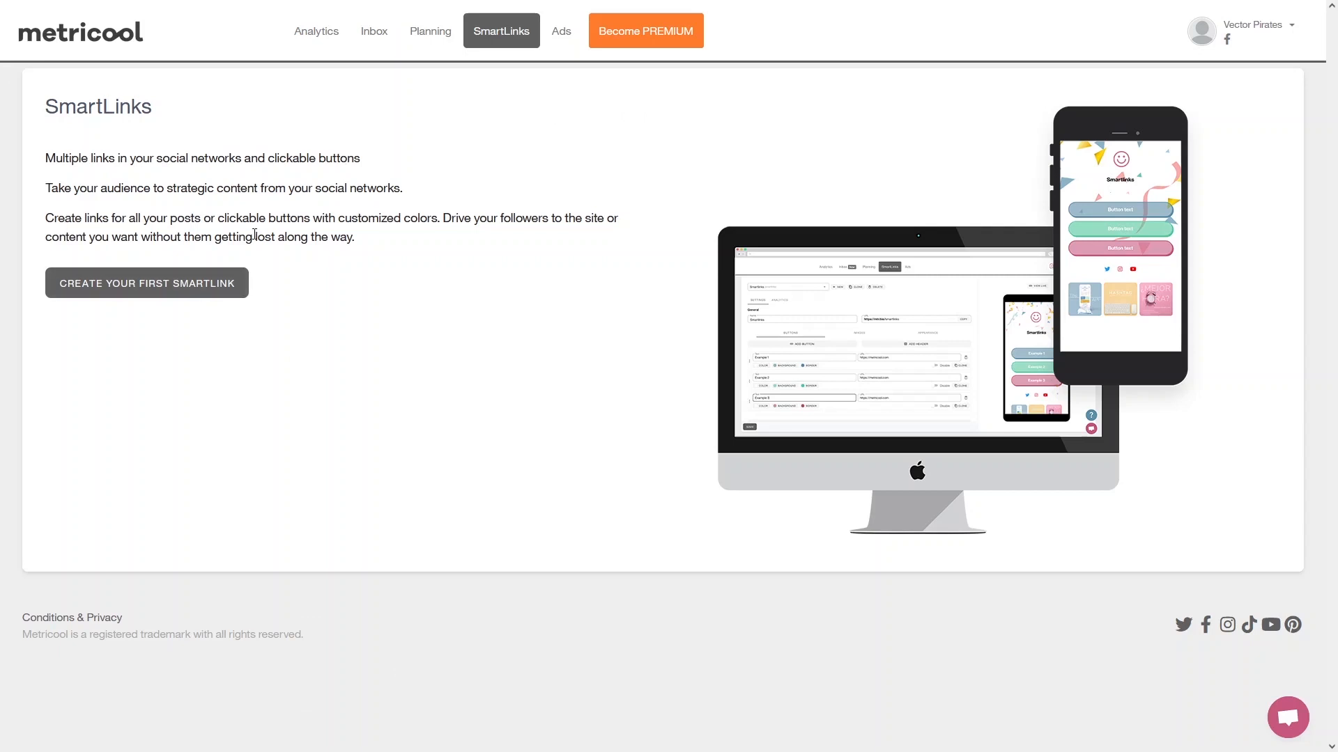
{"action": "left_click", "coordinate": [114, 286]}
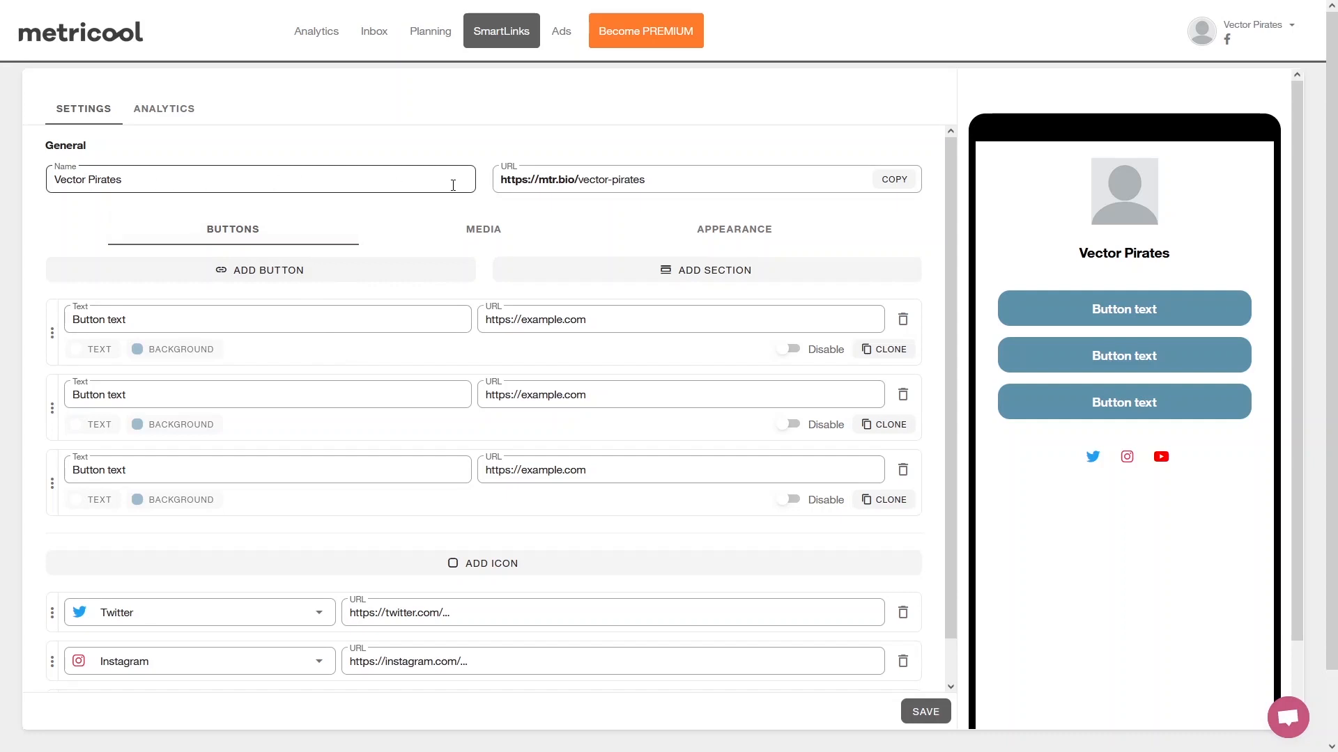
{"action": "scroll", "coordinate": [445, 213], "scroll_direction": "down", "scroll_amount": 1}
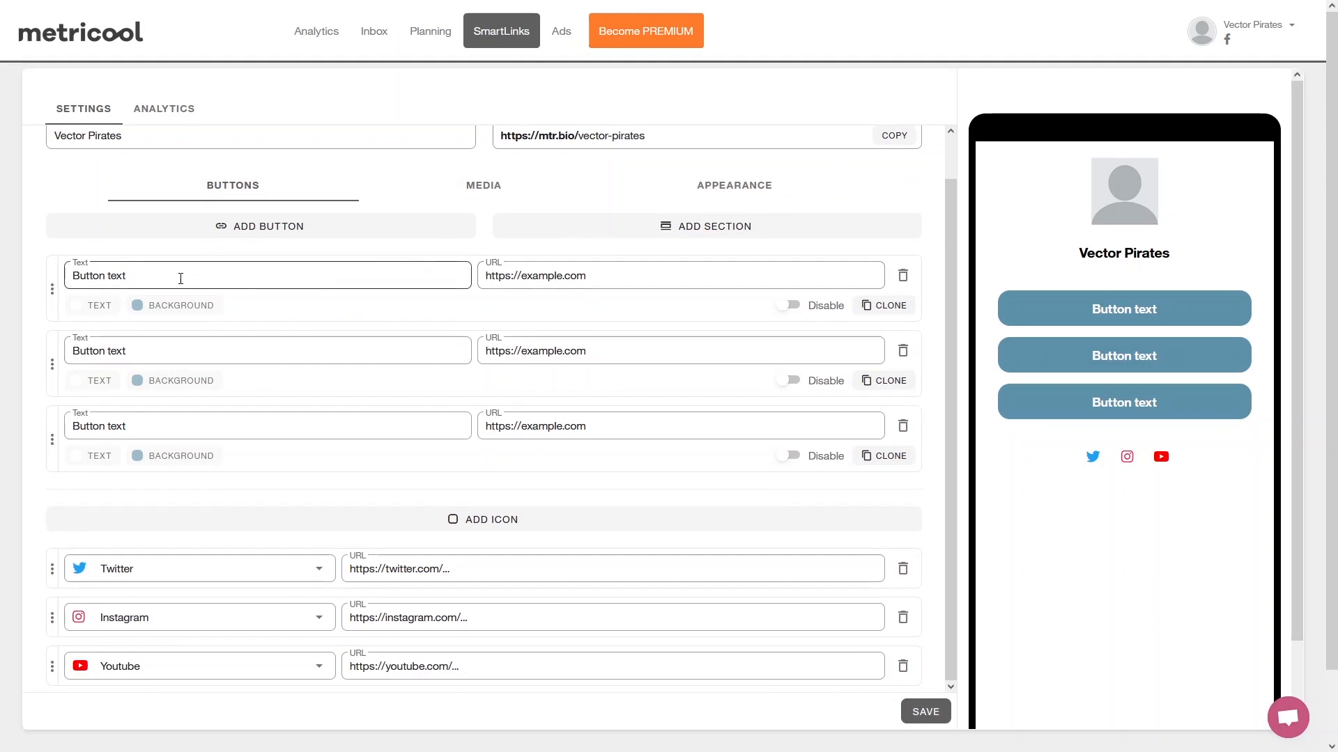
{"action": "left_click_drag", "start_coordinate": [181, 278], "coordinate": [25, 276]}
{"action": "type", "text": "Visi"}
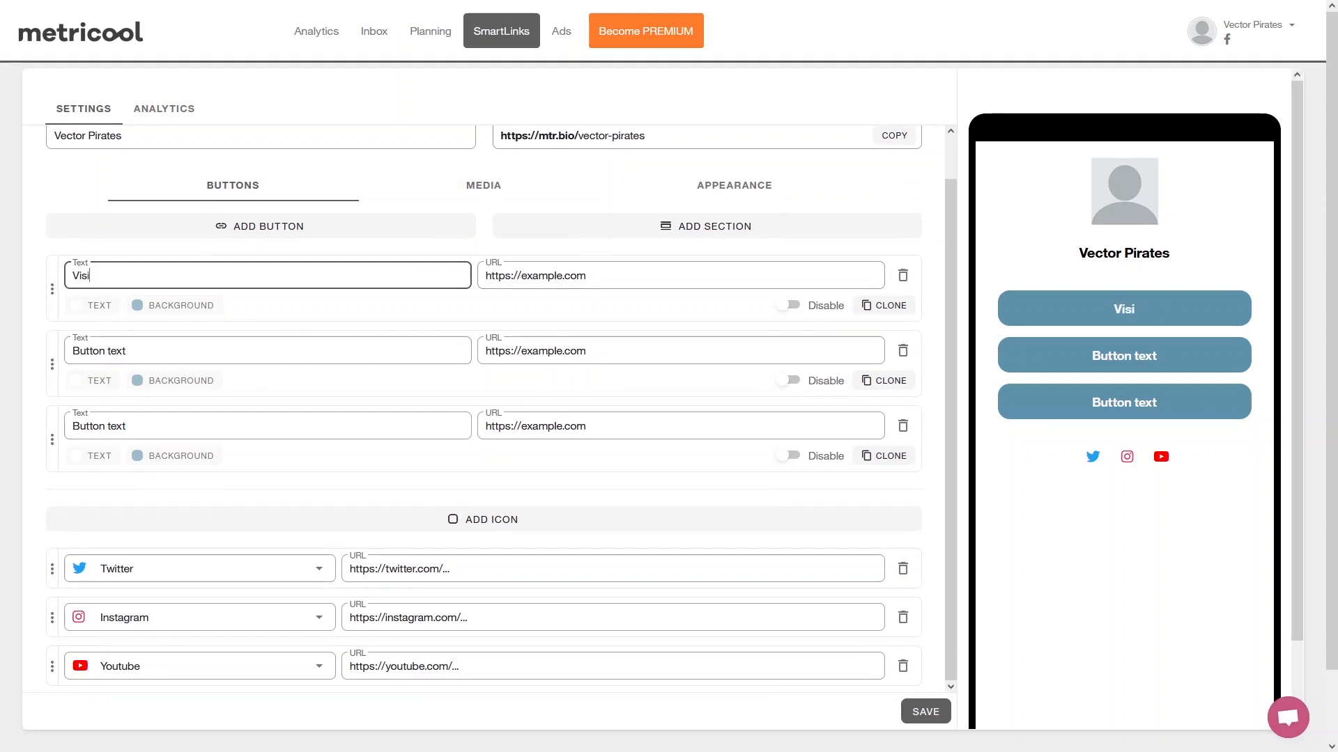
{"action": "type", "text": "t my Page"}
{"action": "left_click", "coordinate": [617, 271]}
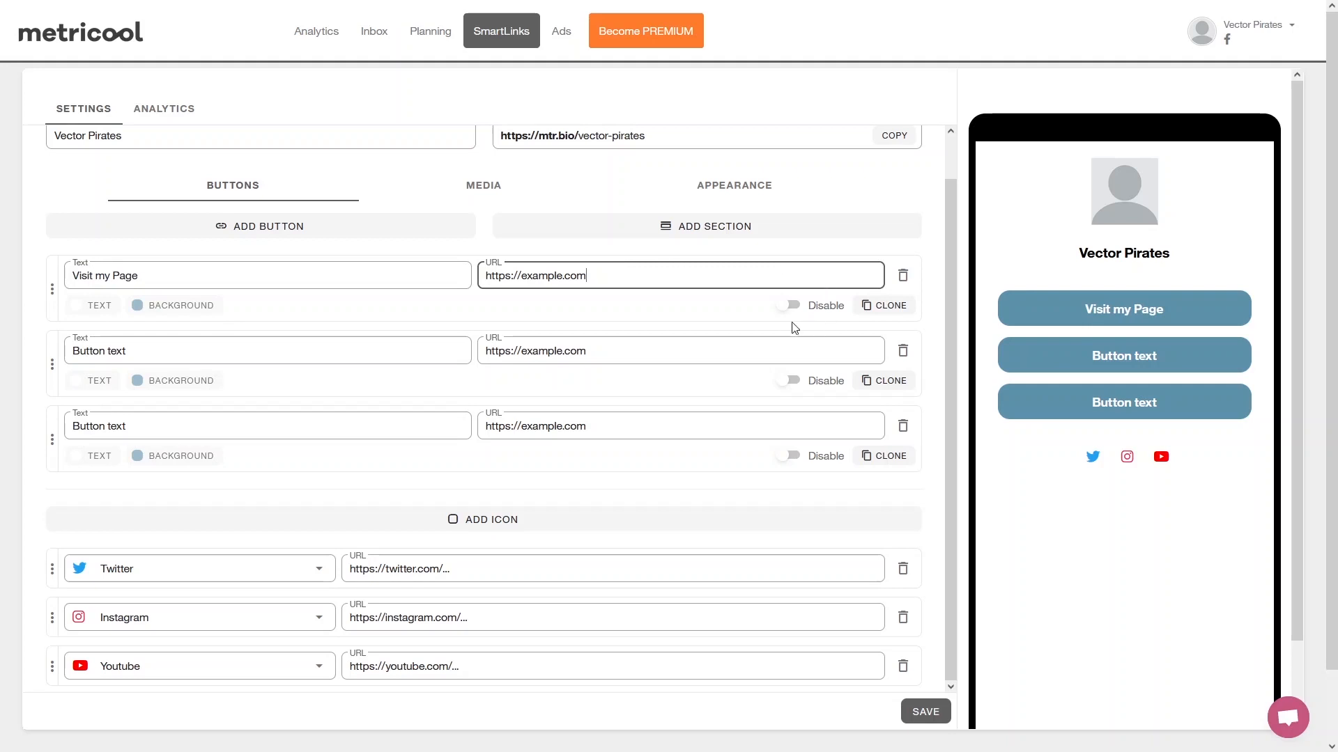
{"action": "left_click", "coordinate": [261, 280]}
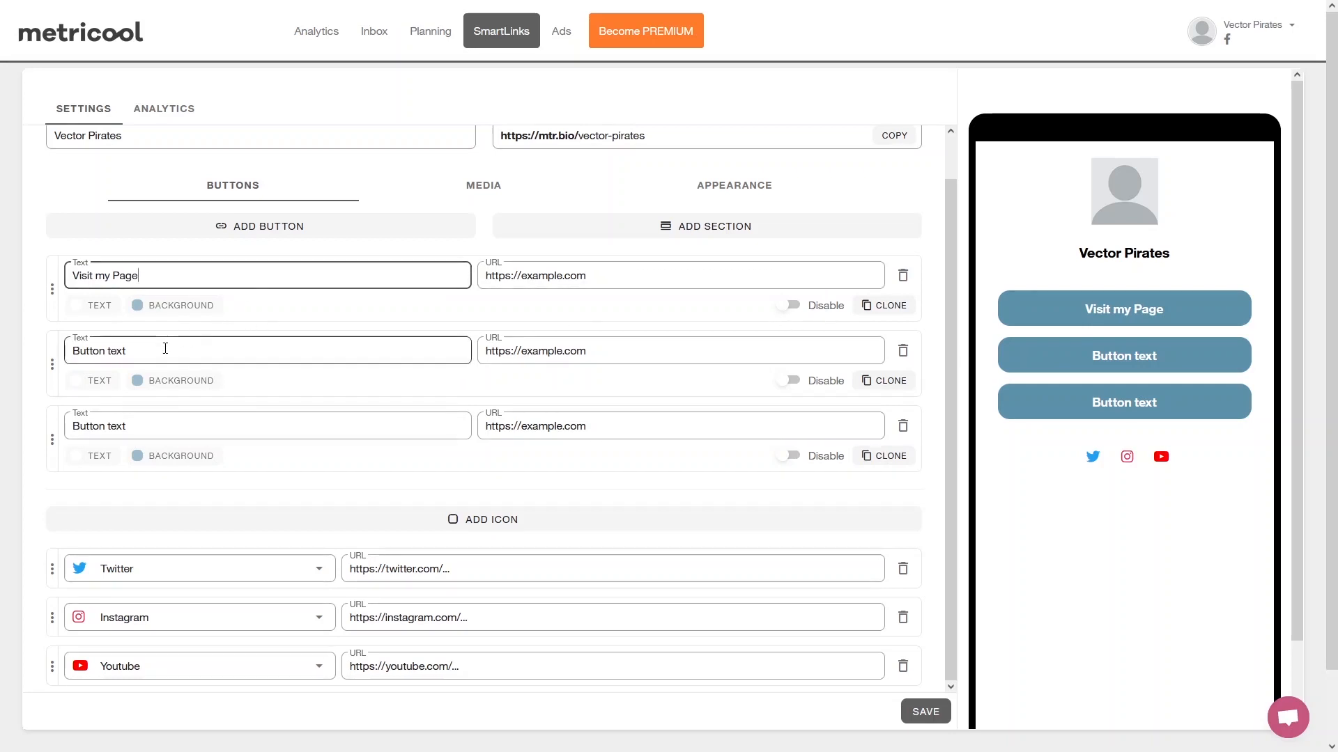
Set the second SmartLink button's text to "Watch my recent post".
{"action": "left_click_drag", "start_coordinate": [165, 348], "coordinate": [46, 353]}
{"action": "type", "text": "W"}
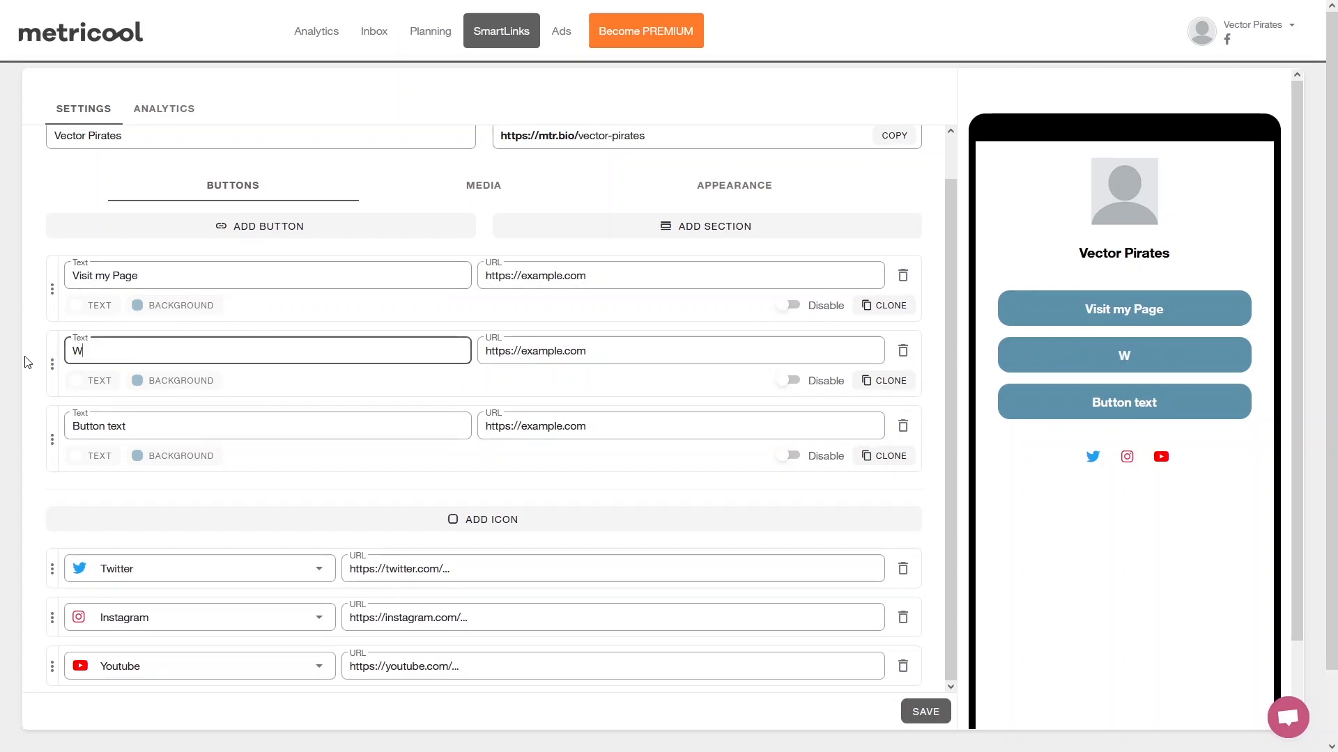
{"action": "type", "text": "atch my recent post"}
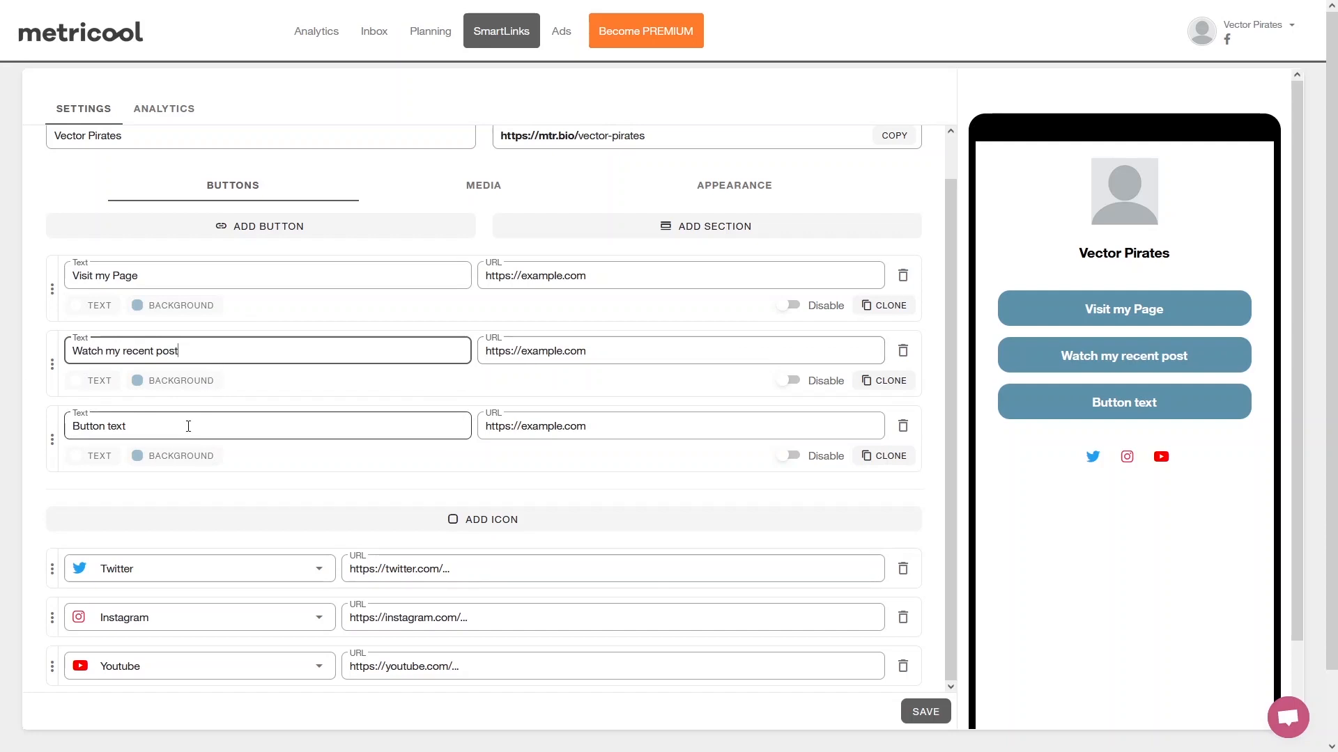
Set the third SmartLink button's text to "Watch my Social Media Marketing Course".
{"action": "left_click_drag", "start_coordinate": [173, 431], "coordinate": [34, 427]}
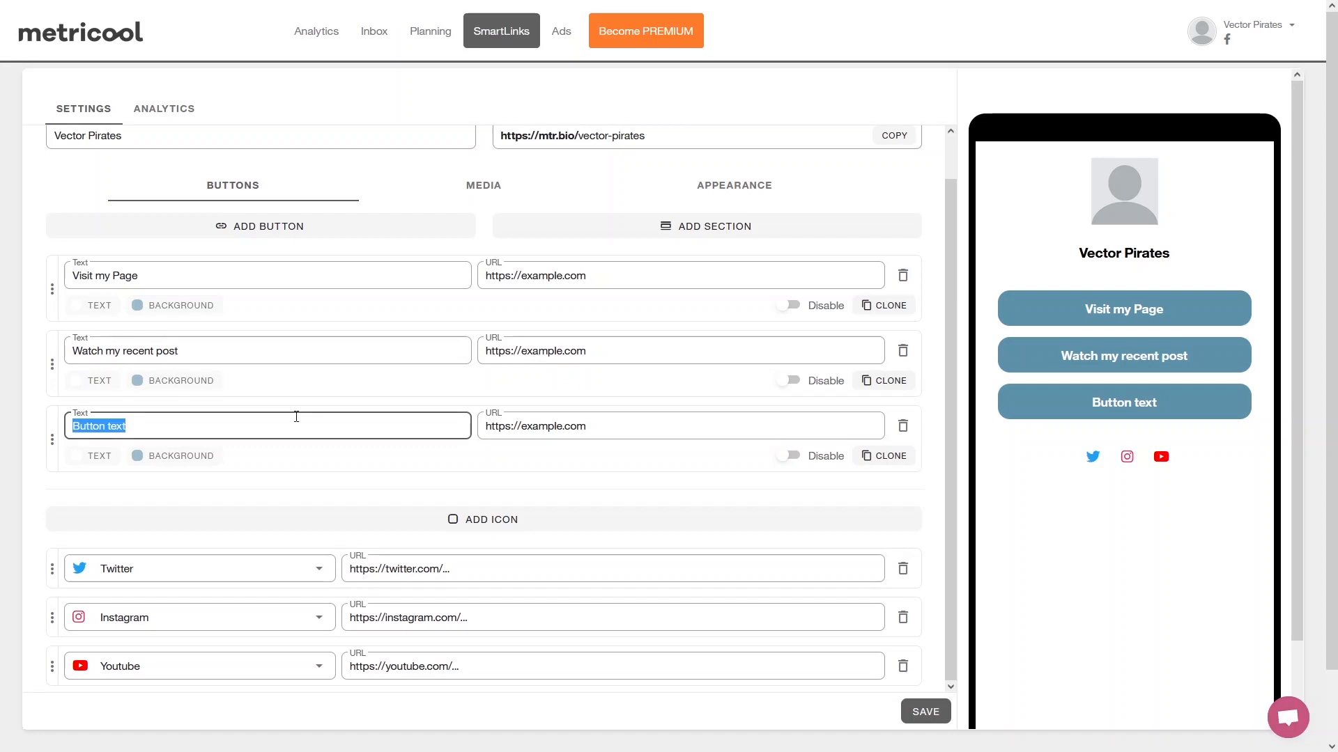
{"action": "type", "text": "Watch my"}
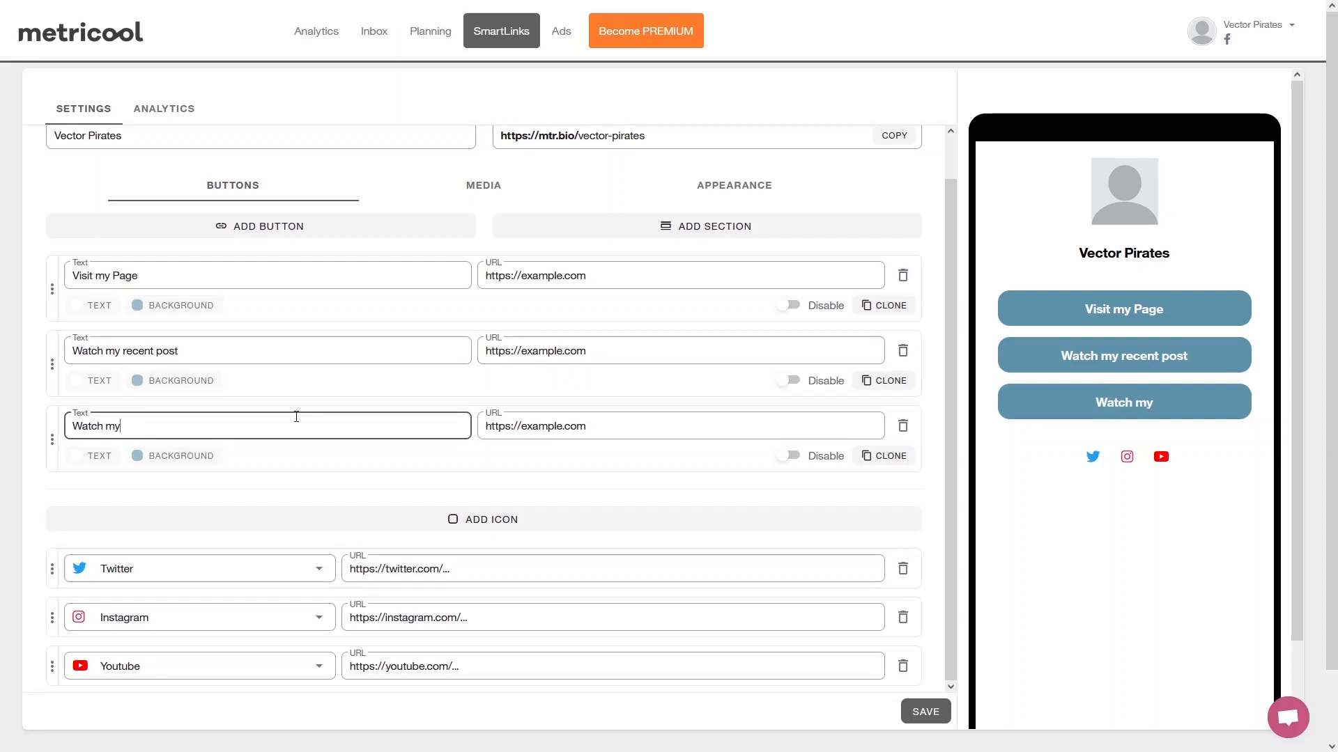
{"action": "type", "text": " Social "}
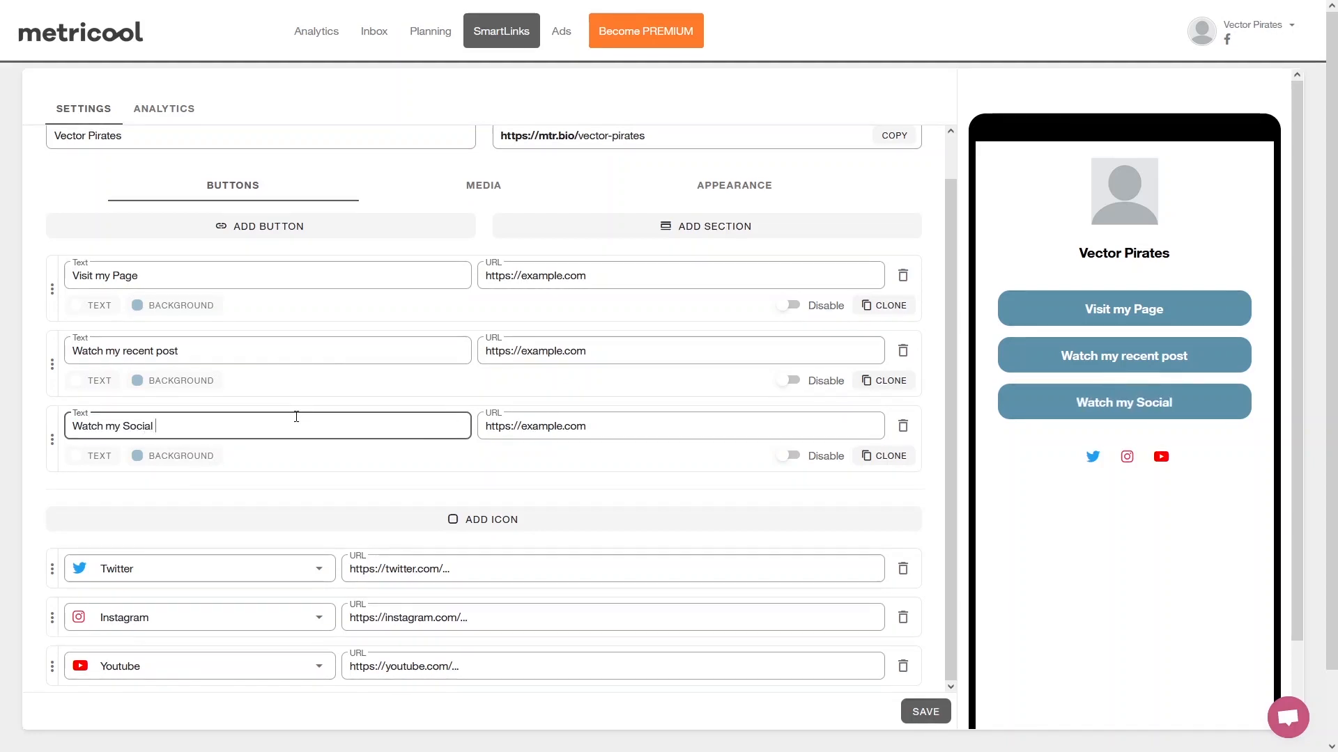
{"action": "type", "text": "Media Ma"}
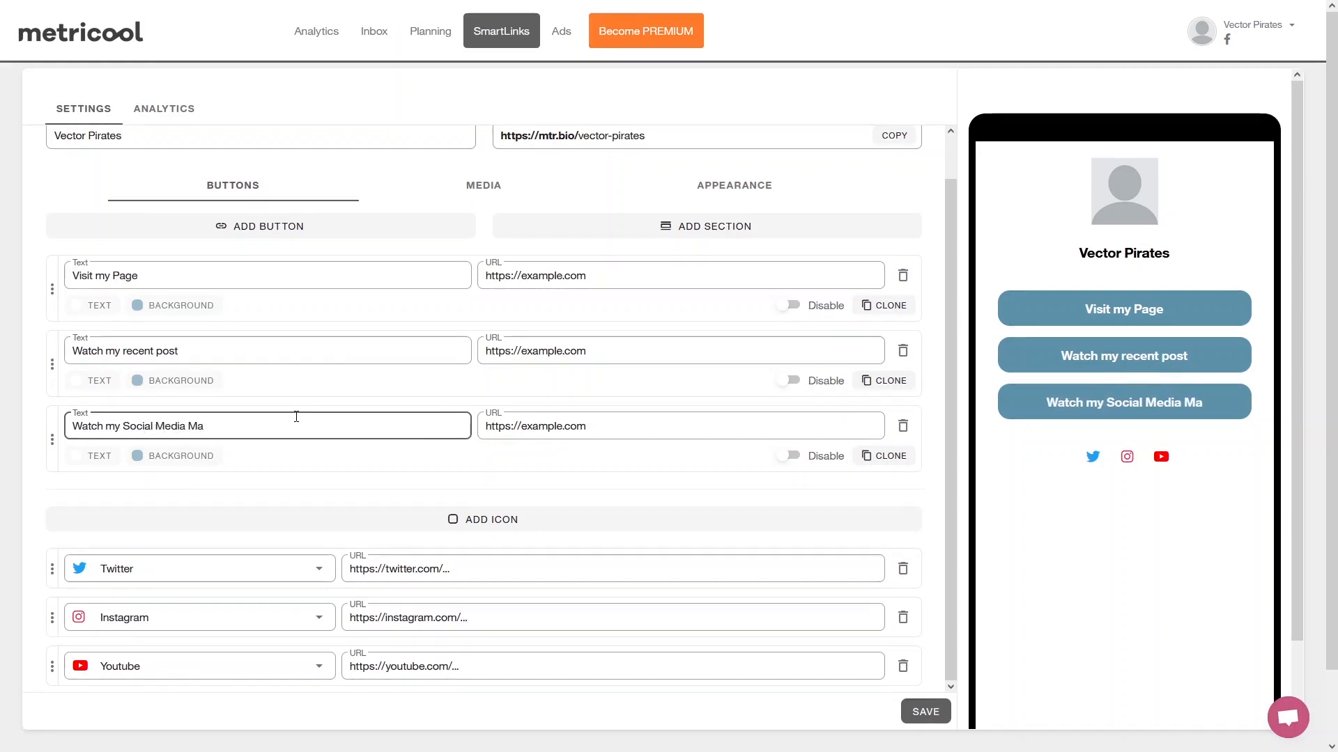
{"action": "type", "text": "rketing Course"}
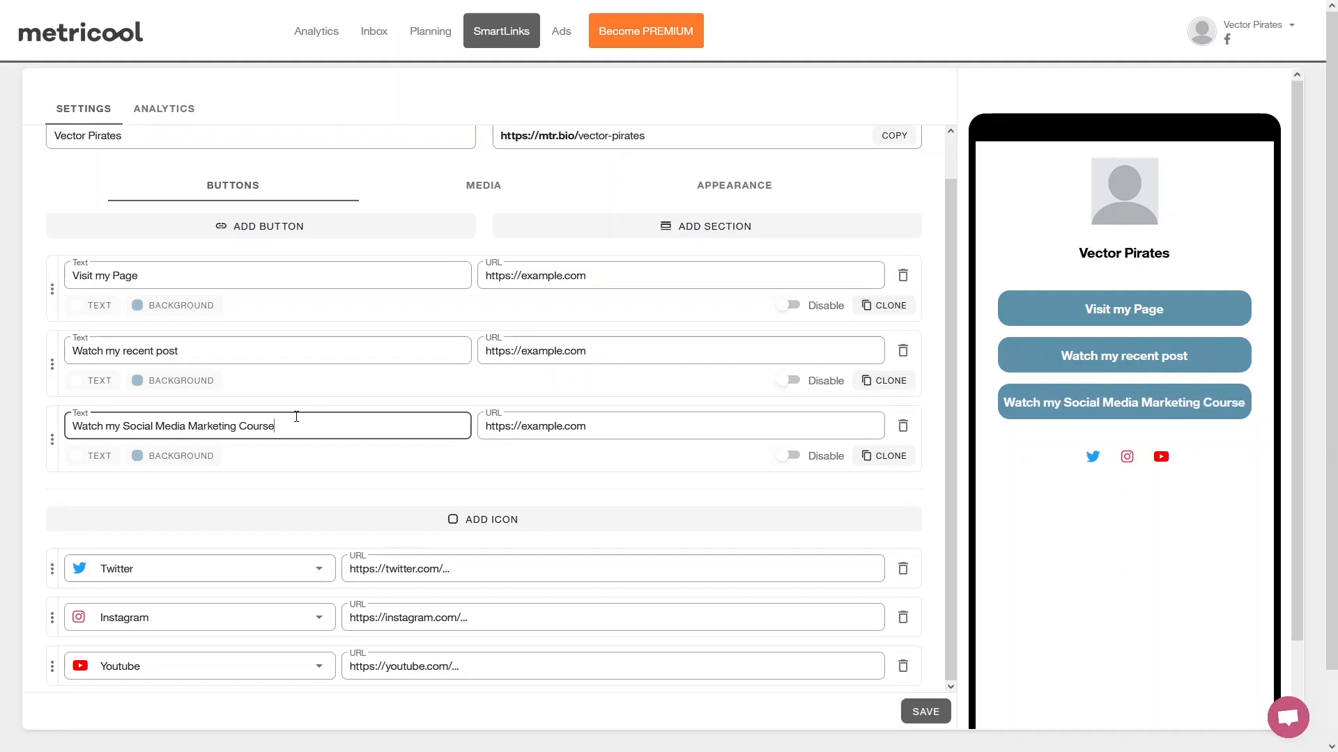
{"action": "left_click", "coordinate": [601, 418]}
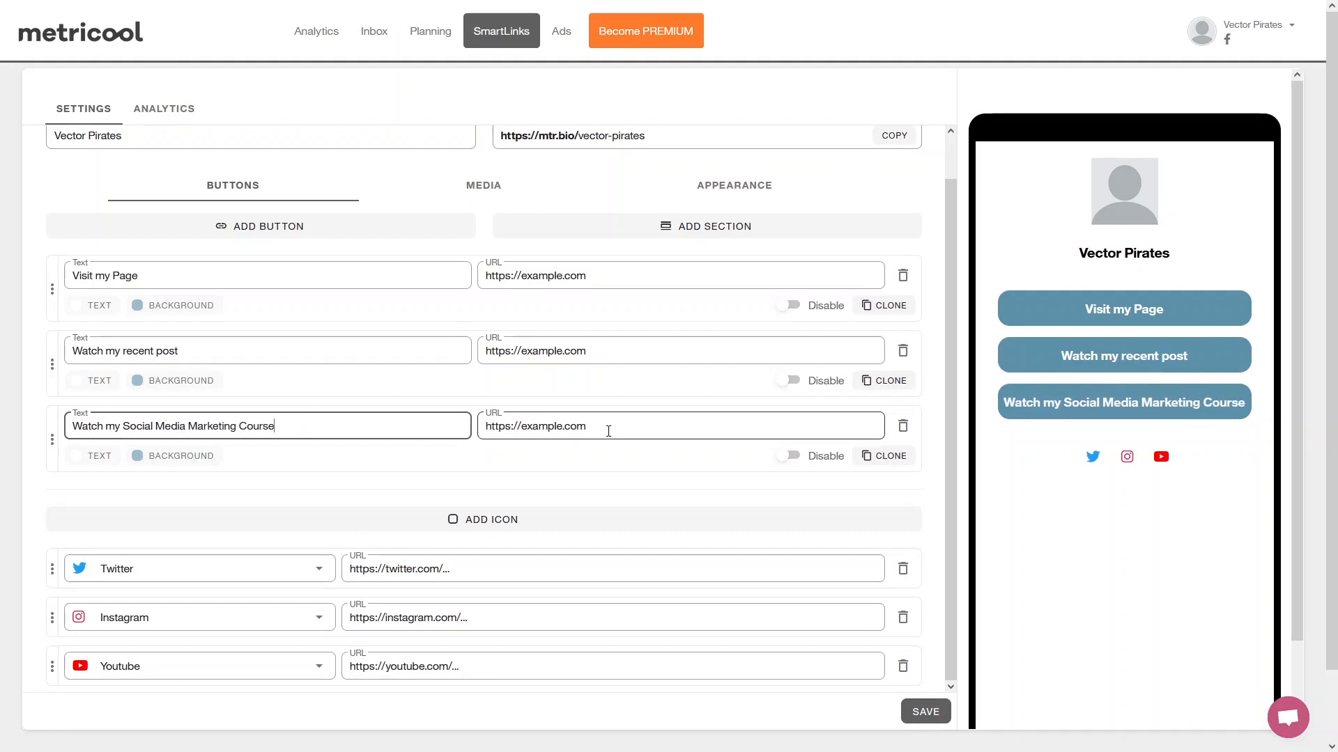
{"action": "left_click", "coordinate": [609, 431]}
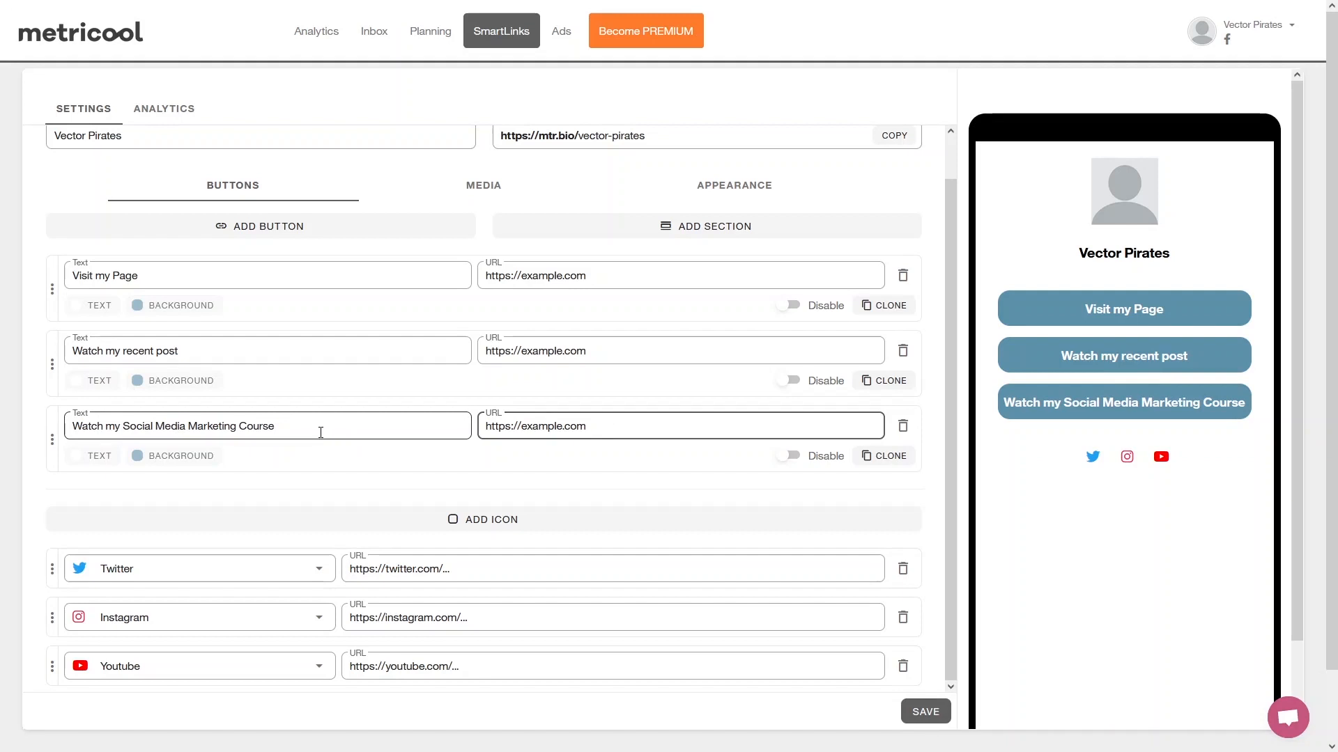
{"action": "left_click", "coordinate": [249, 545]}
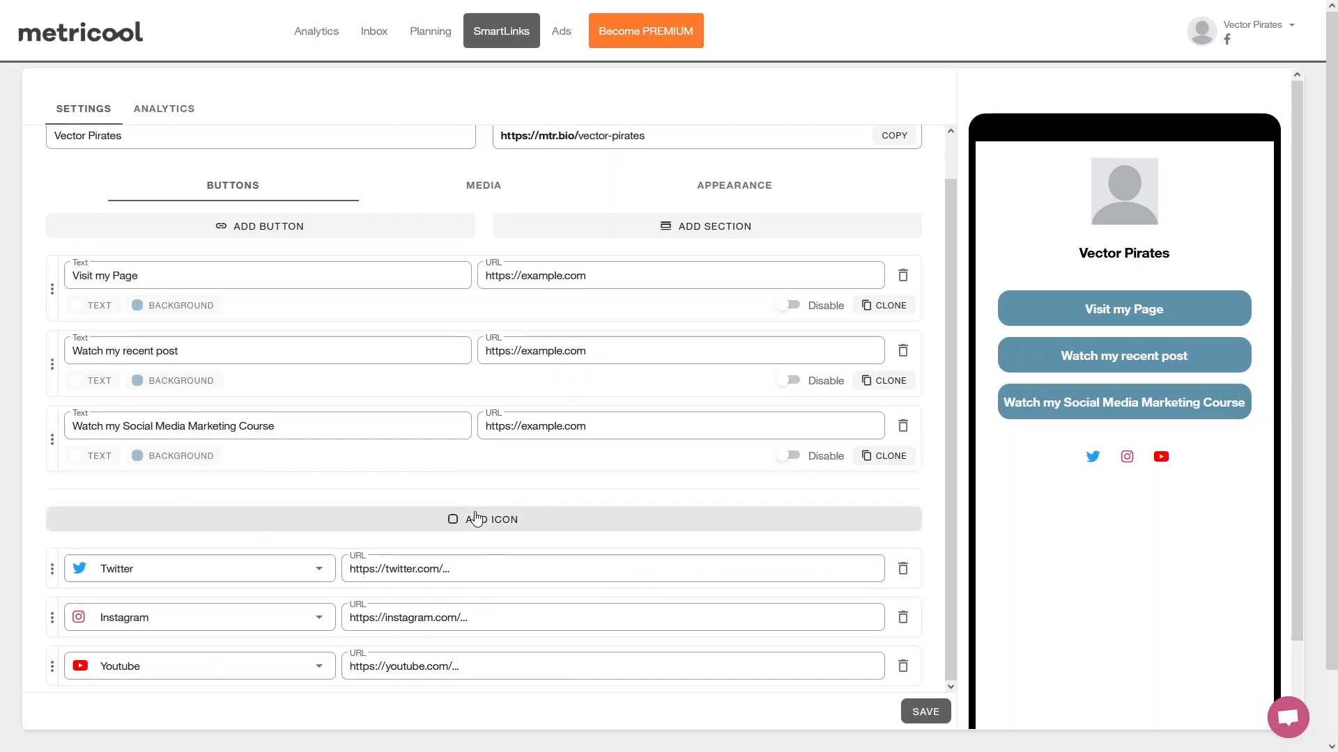
Check the SmartLink's media options and apply the free plain grey theme with white rectangular buttons.
{"action": "left_click", "coordinate": [457, 194]}
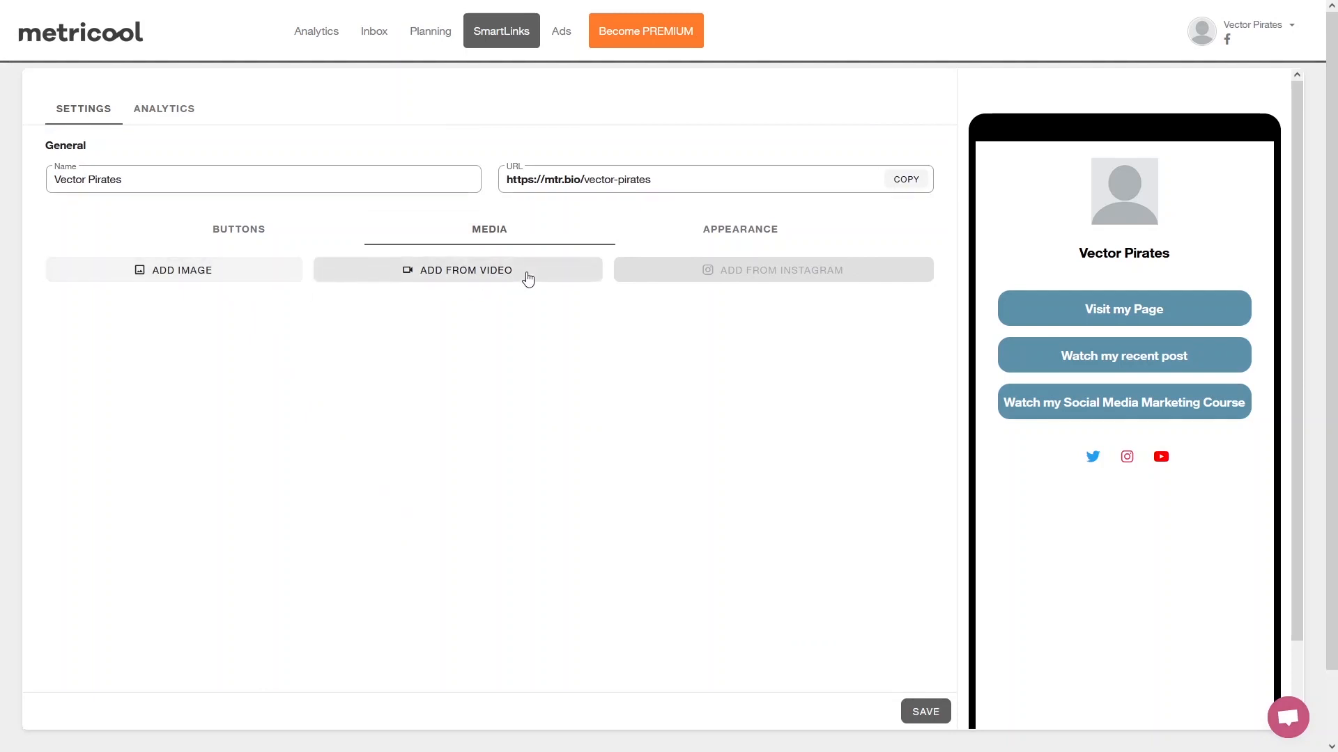
{"action": "left_click", "coordinate": [753, 237]}
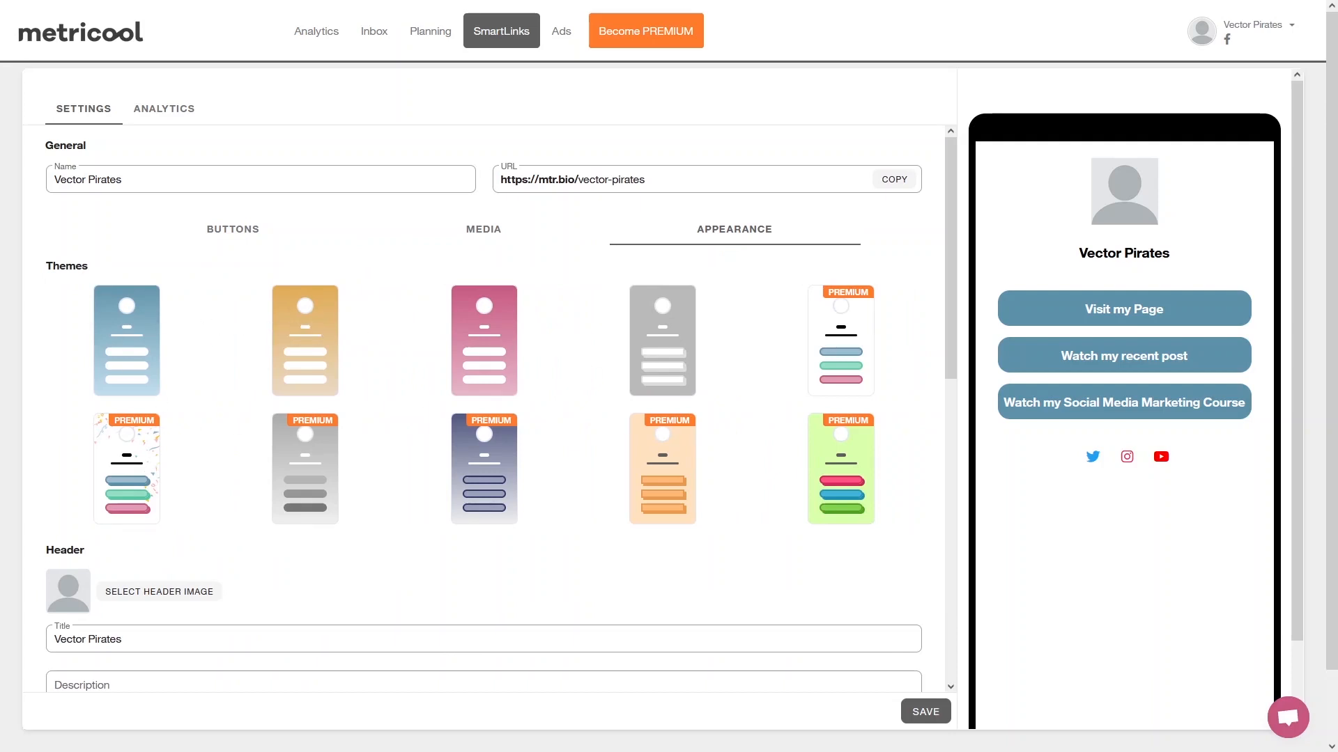
{"action": "left_click", "coordinate": [312, 336]}
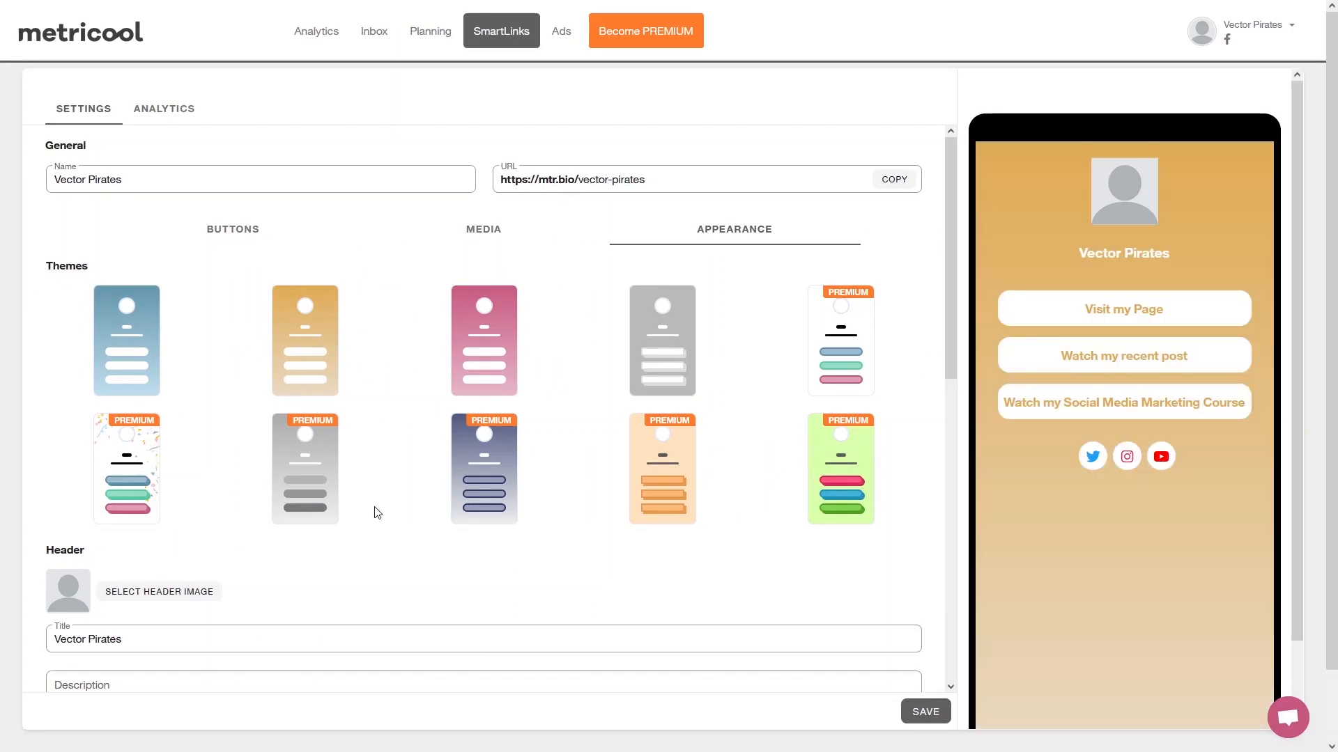
{"action": "left_click", "coordinate": [662, 328]}
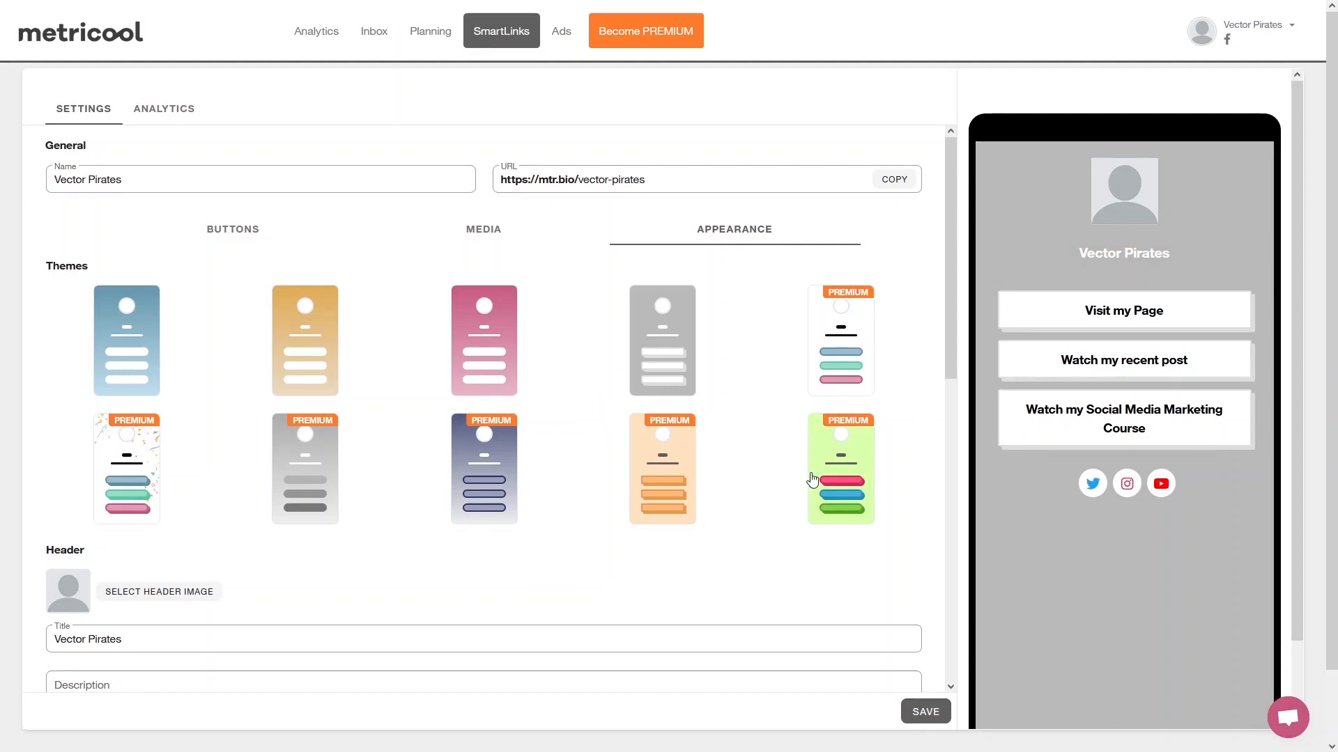
Upload the round black-and-white portrait from the computer as the SmartLink's header image.
{"action": "scroll", "coordinate": [252, 368], "scroll_direction": "down", "scroll_amount": 3}
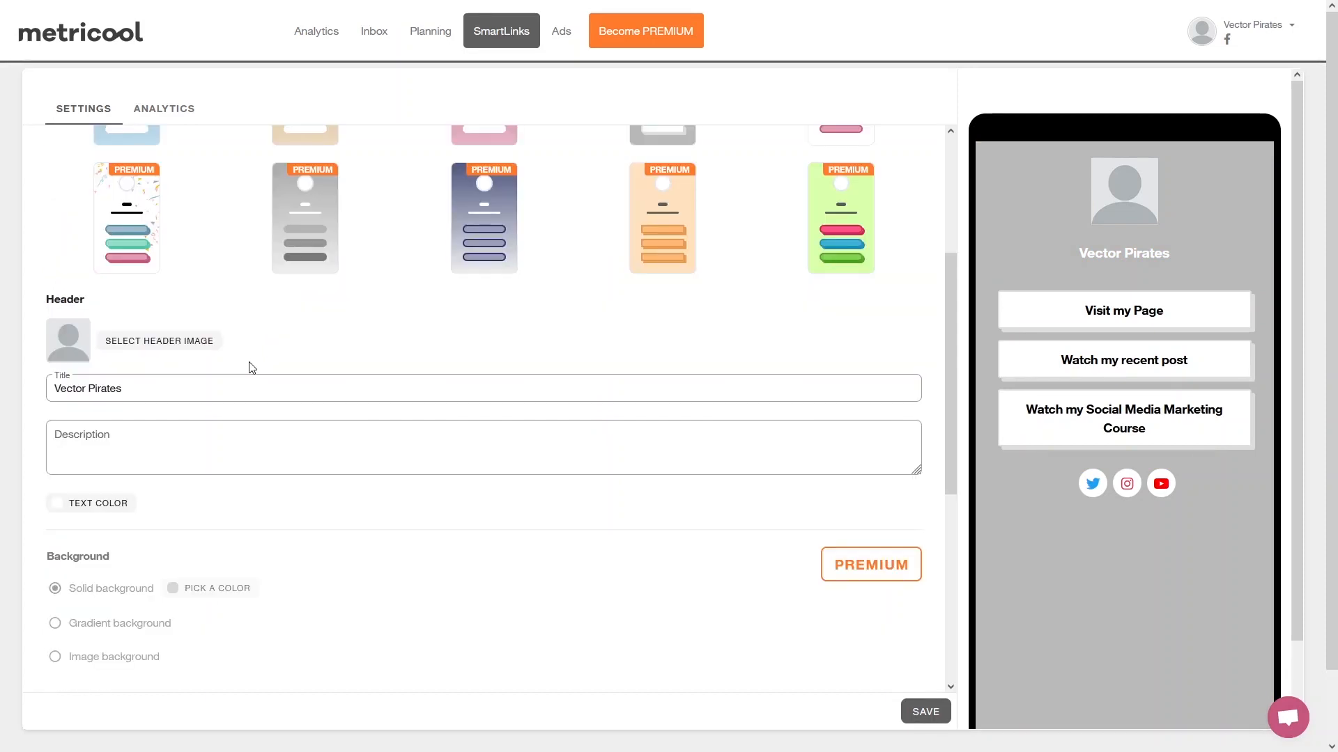
{"action": "left_click", "coordinate": [152, 350]}
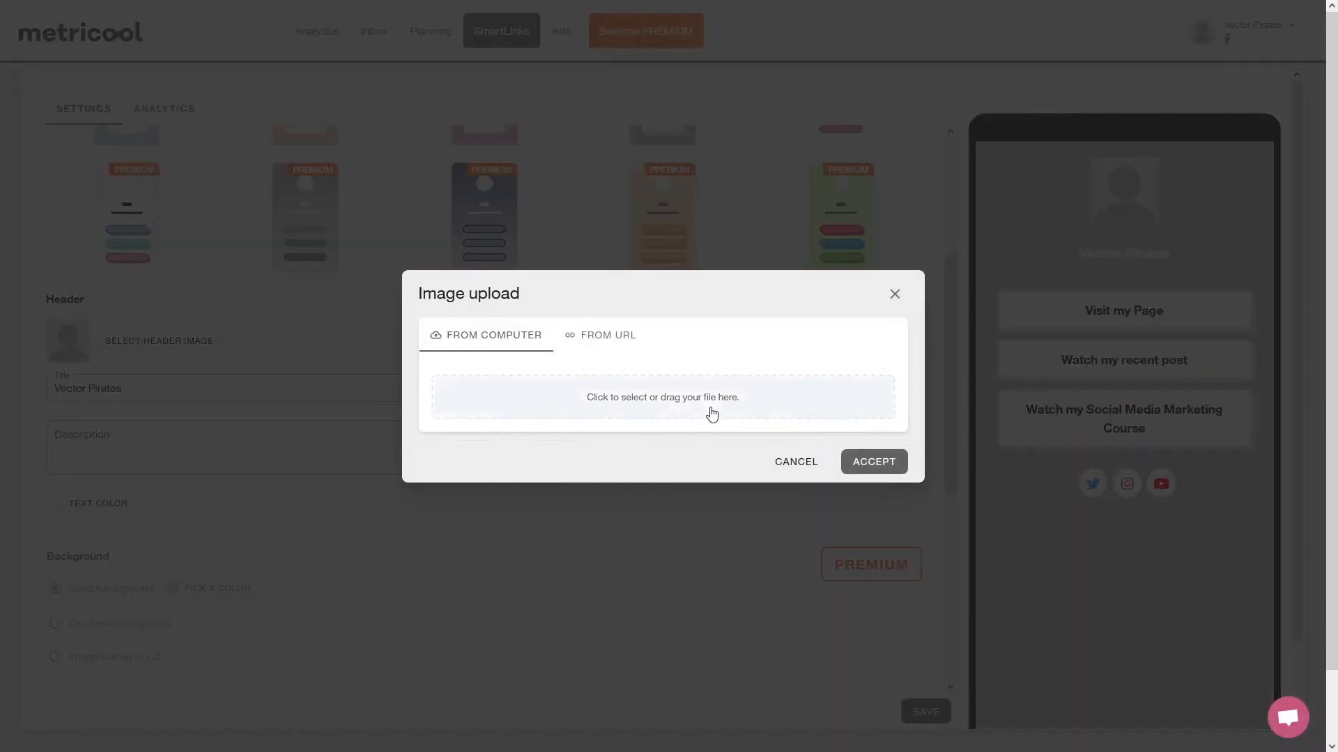
{"action": "left_click", "coordinate": [711, 414]}
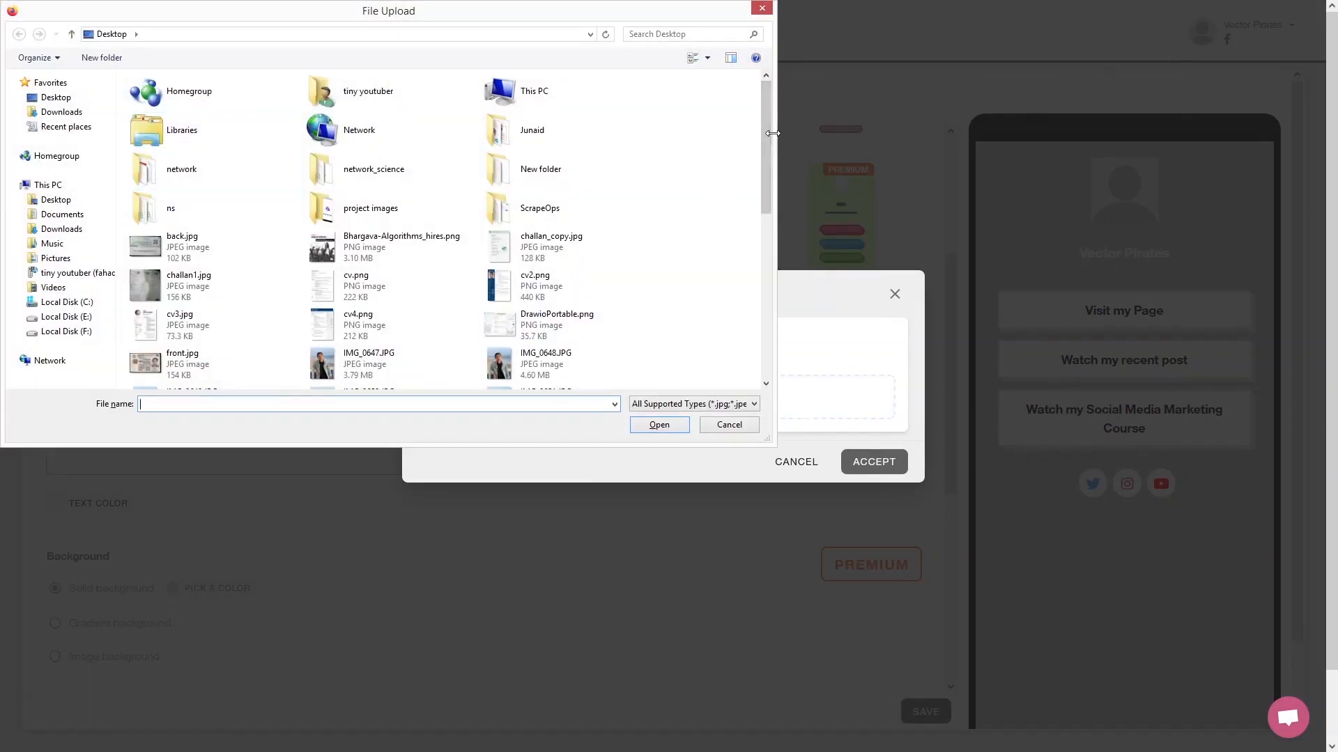
{"action": "left_click_drag", "start_coordinate": [763, 139], "coordinate": [765, 303]}
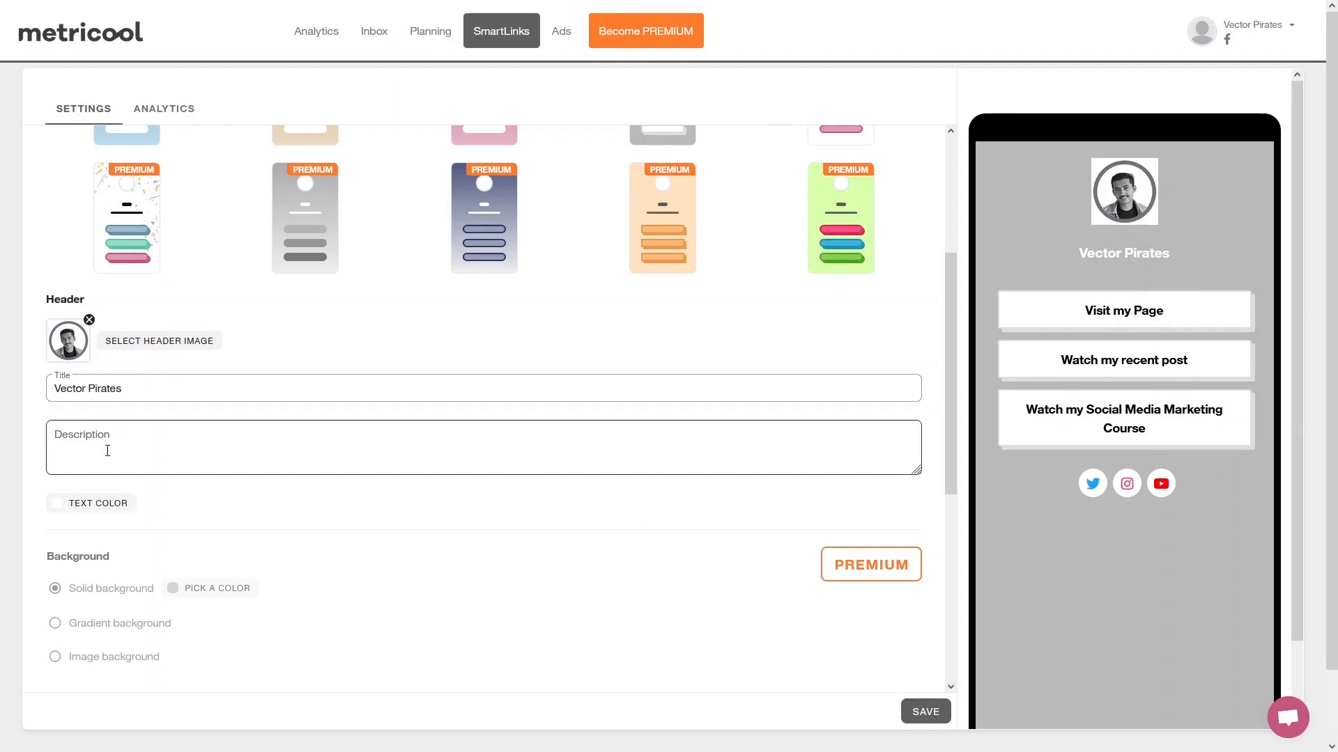
Examine the SmartLink's header text colour picker and its background, button and image appearance options without changing them.
{"action": "scroll", "coordinate": [97, 432], "scroll_direction": "down", "scroll_amount": 2}
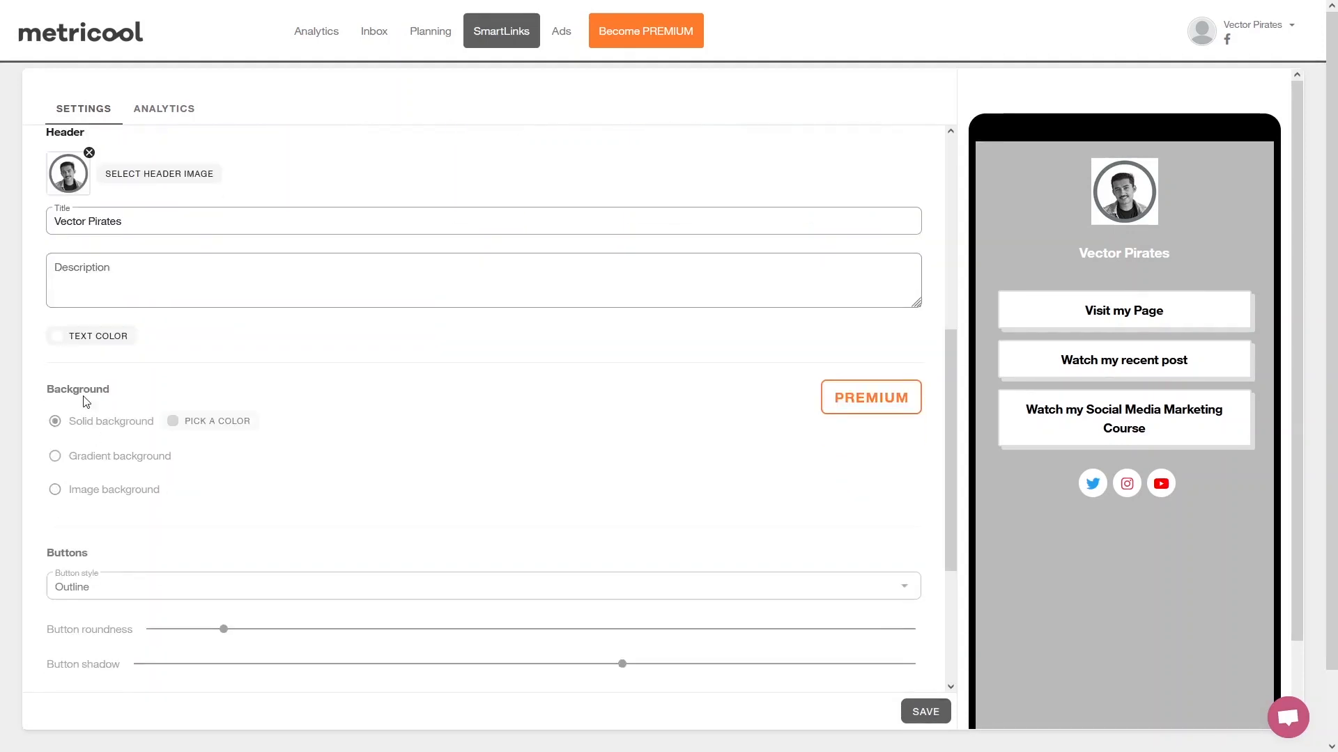
{"action": "left_click", "coordinate": [77, 341]}
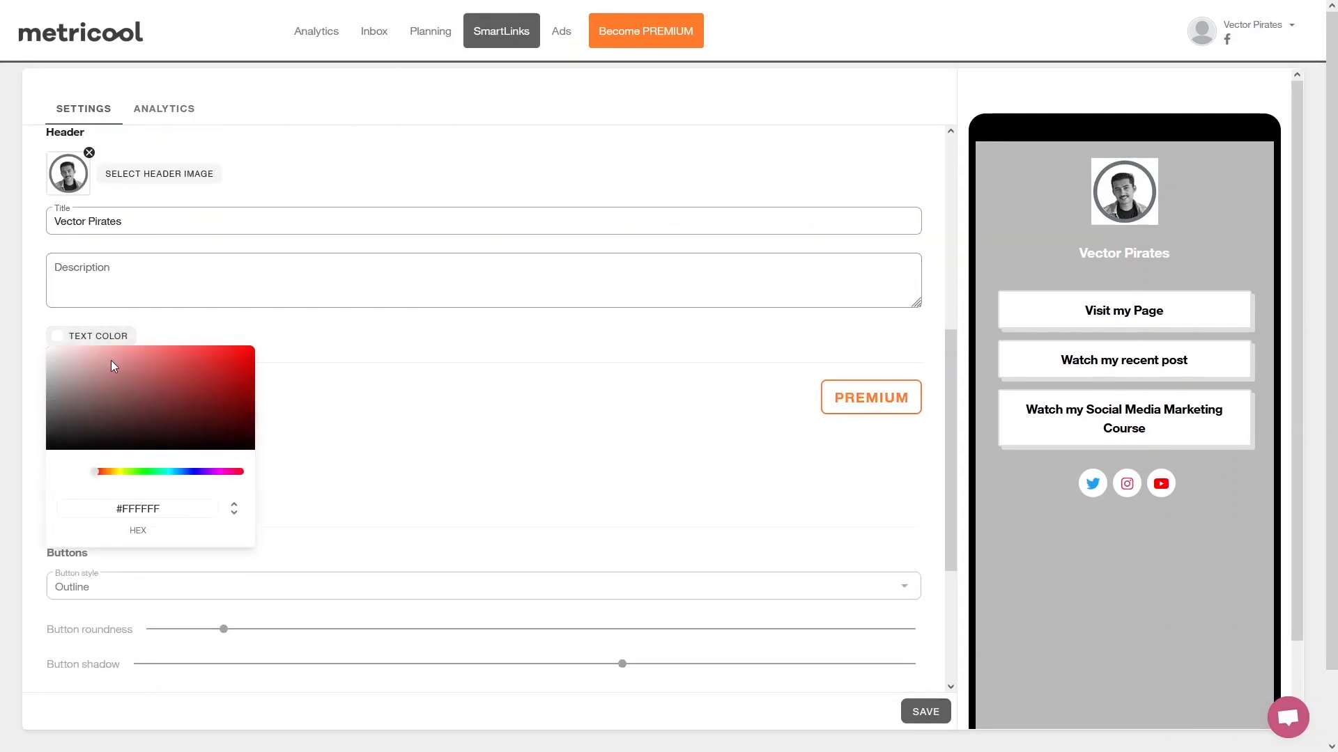
{"action": "left_click", "coordinate": [312, 341]}
{"action": "scroll", "coordinate": [265, 369], "scroll_direction": "down", "scroll_amount": 2}
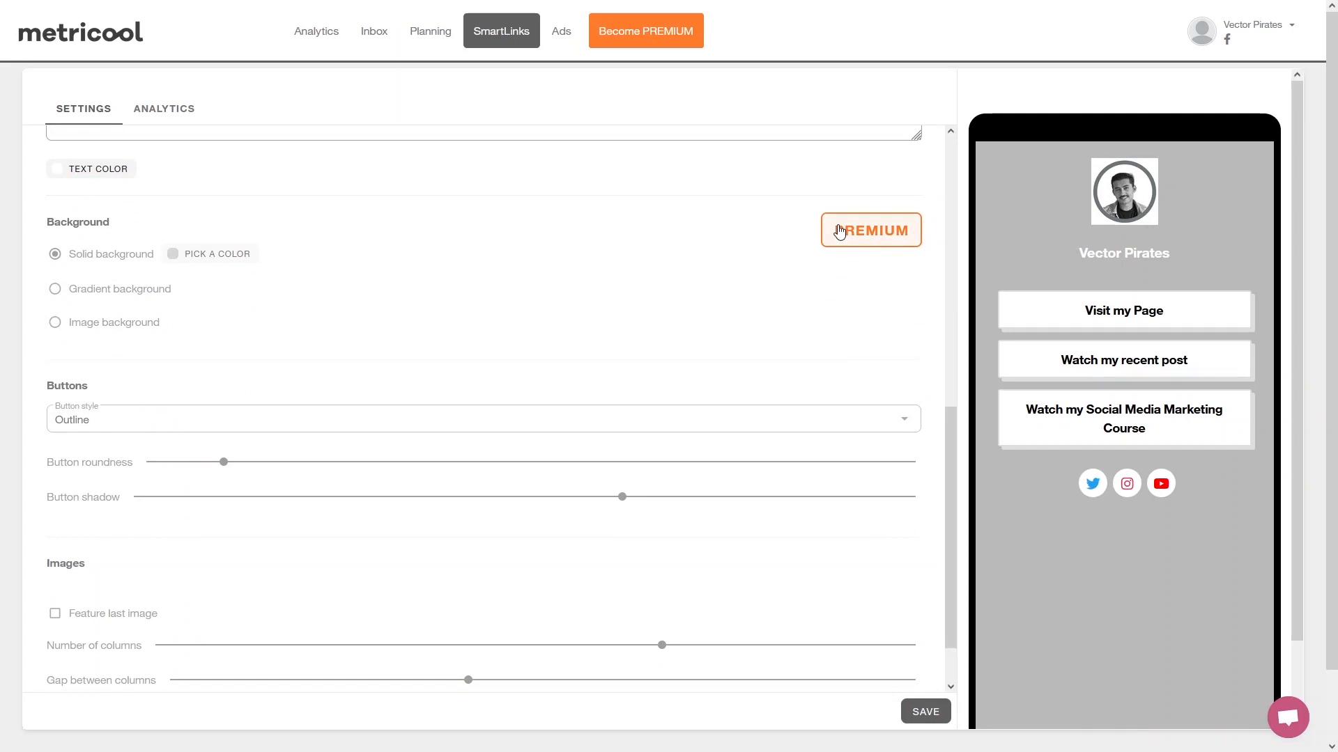
{"action": "scroll", "coordinate": [203, 423], "scroll_direction": "down", "scroll_amount": 1}
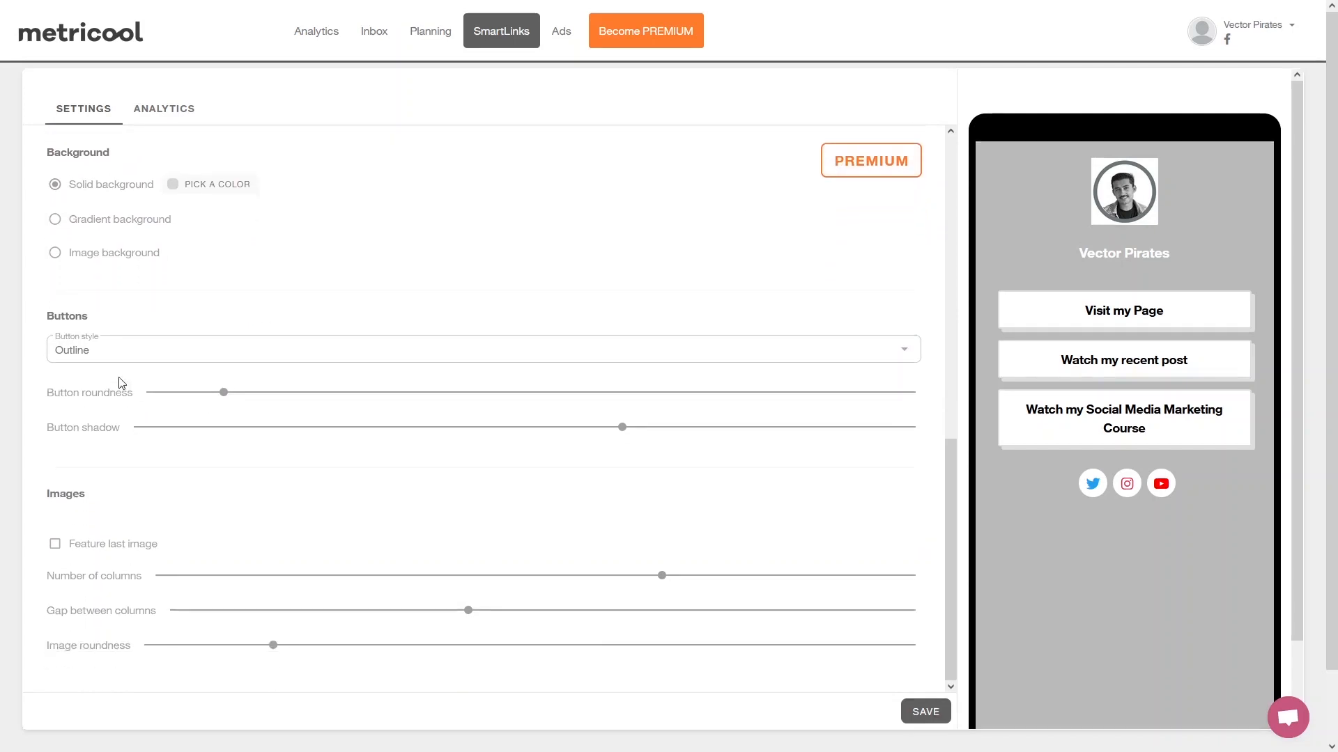
{"action": "scroll", "coordinate": [105, 531], "scroll_direction": "down", "scroll_amount": 1}
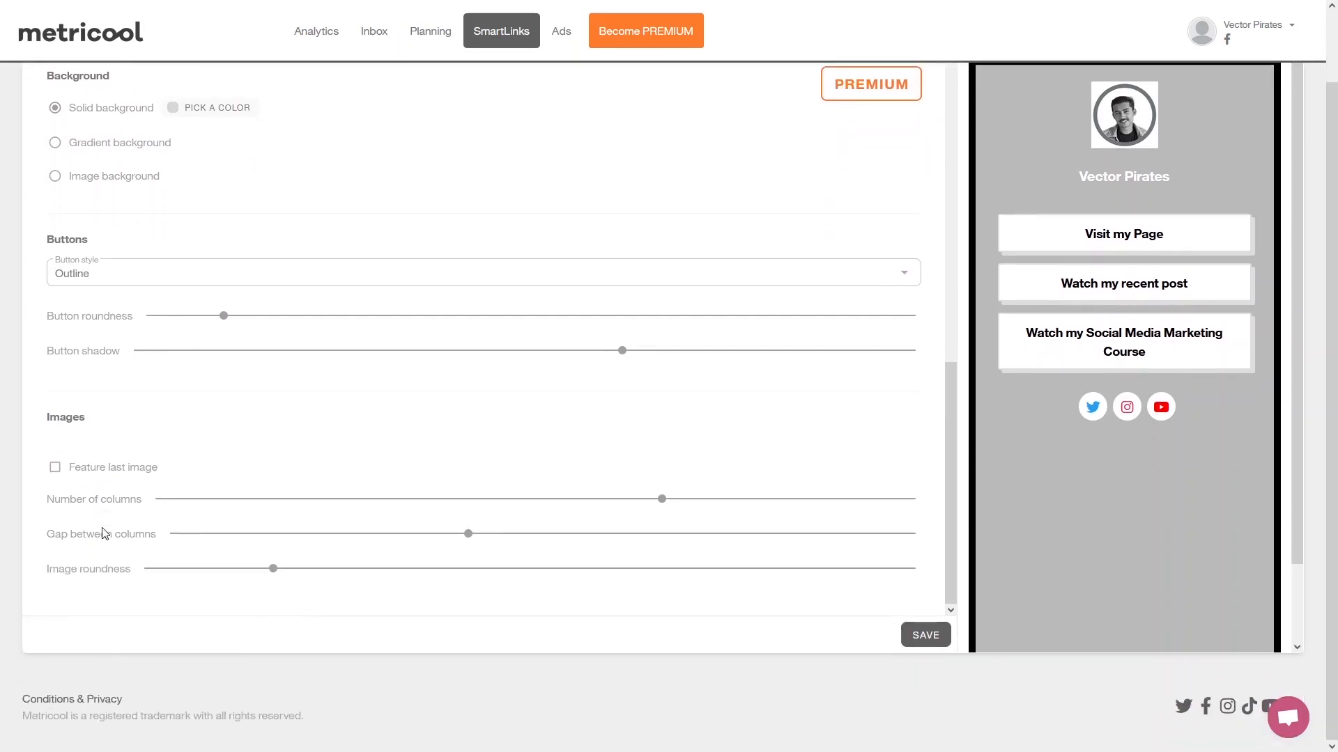
{"action": "scroll", "coordinate": [112, 519], "scroll_direction": "up", "scroll_amount": 1}
{"action": "scroll", "coordinate": [390, 373], "scroll_direction": "up", "scroll_amount": 4}
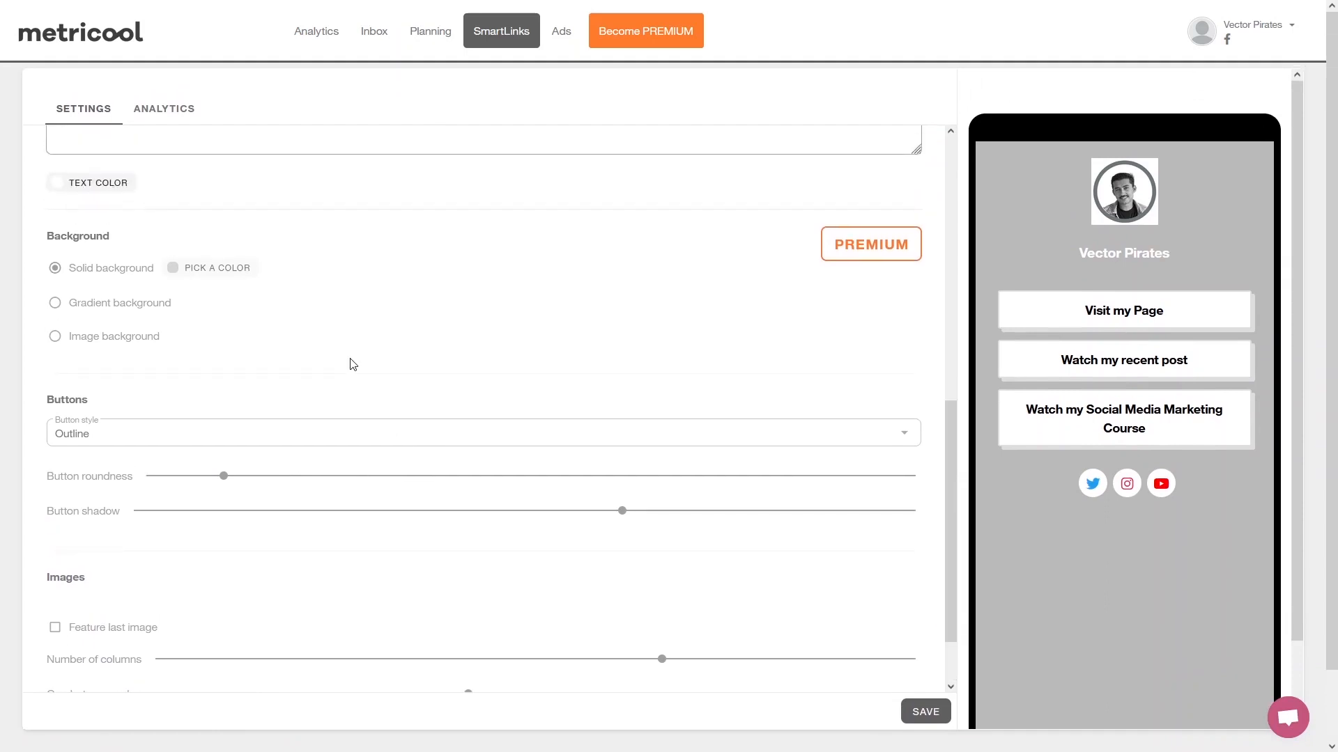
Save the SmartLink, view its live page in the browser and return to the SmartLinks editor.
{"action": "left_click", "coordinate": [925, 714]}
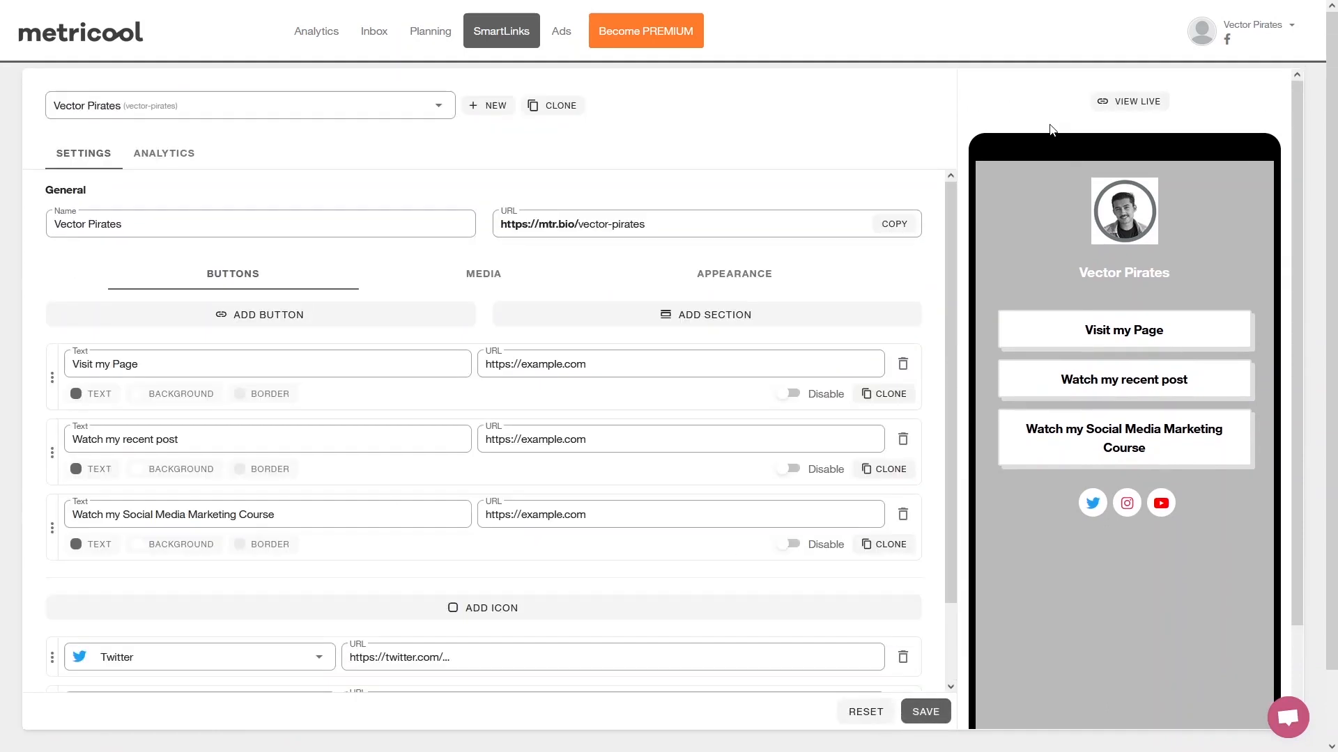
{"action": "left_click", "coordinate": [1132, 106]}
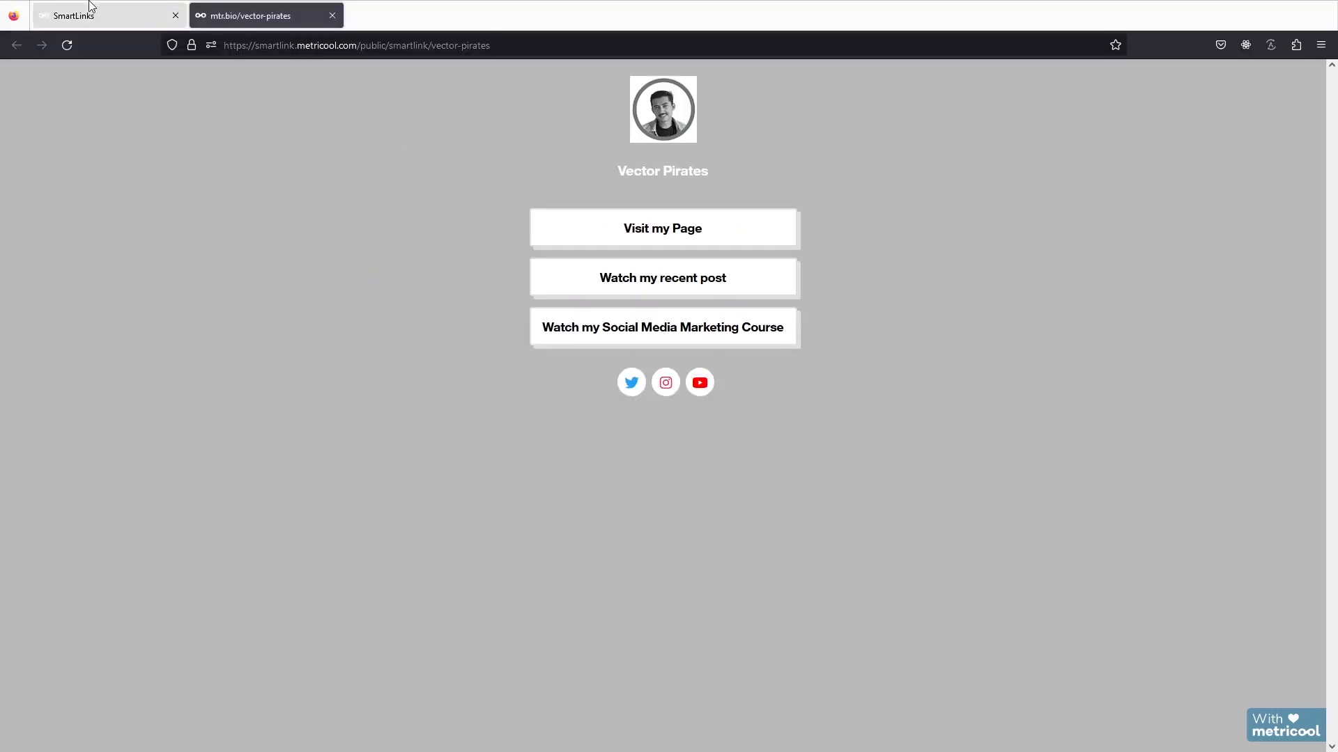
{"action": "left_click", "coordinate": [93, 9]}
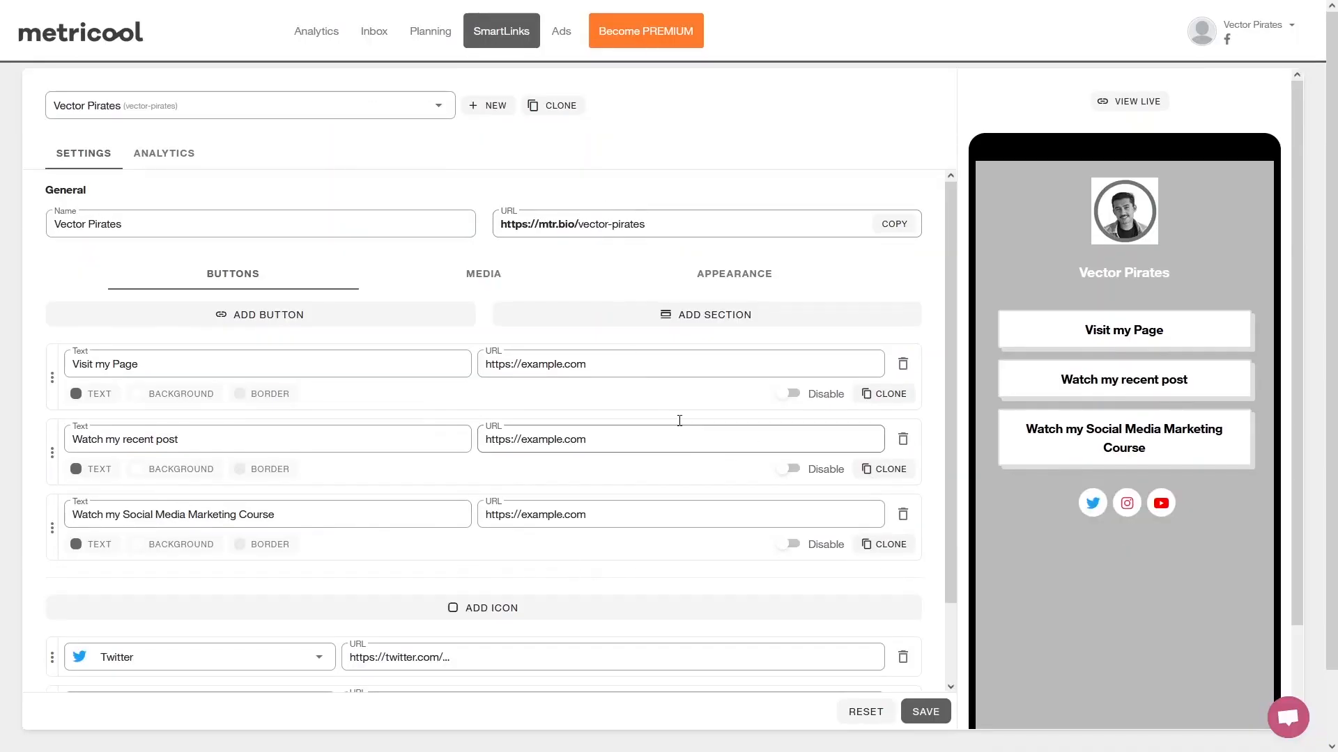
Look through the Ads section, including the Google Ads keywords and campaign recommendations, and return to the Facebook page analytics.
{"action": "left_click", "coordinate": [552, 46]}
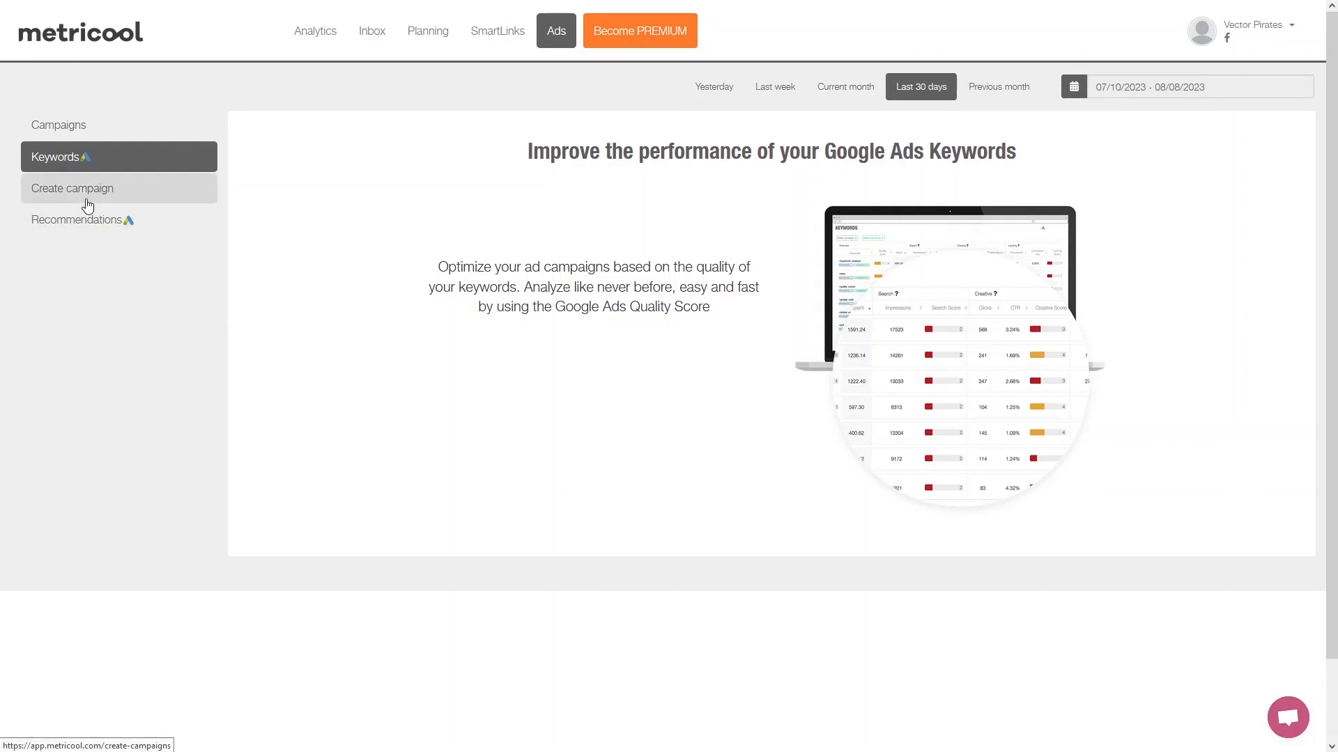
{"action": "left_click", "coordinate": [110, 232]}
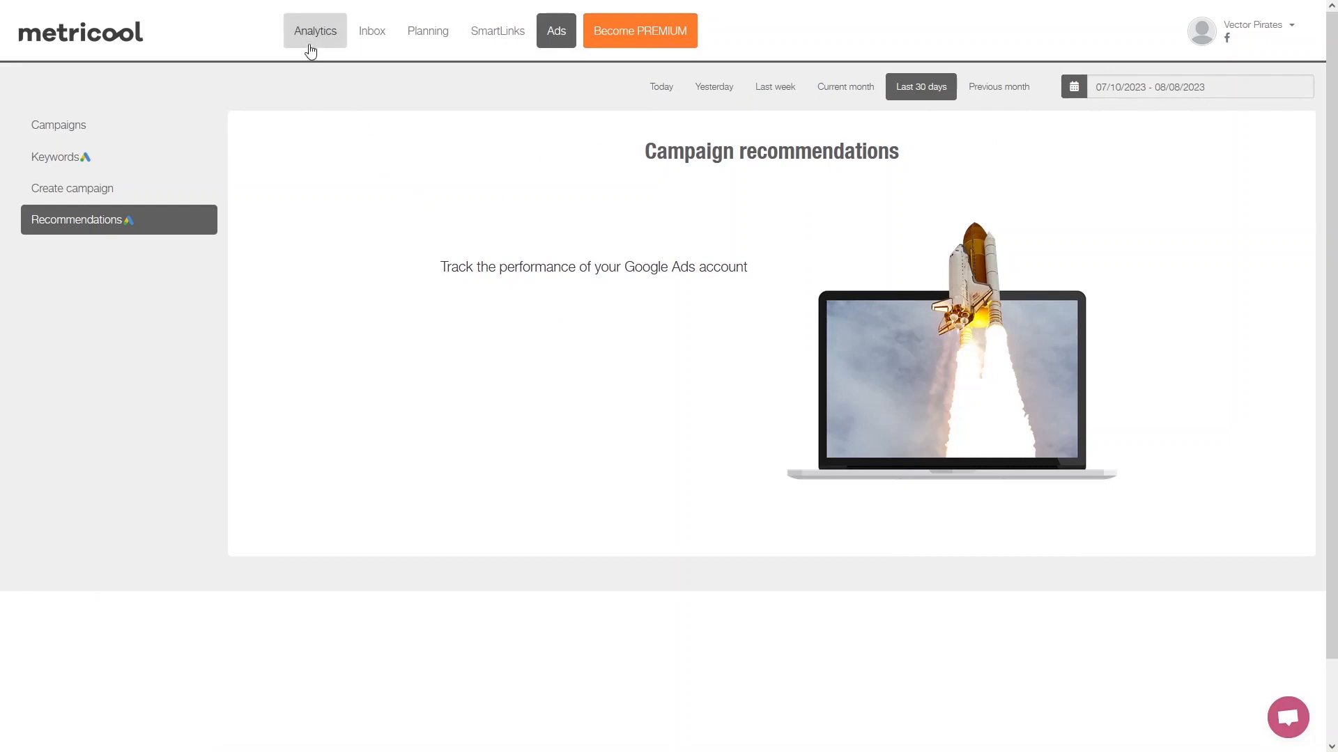
{"action": "left_click", "coordinate": [306, 42]}
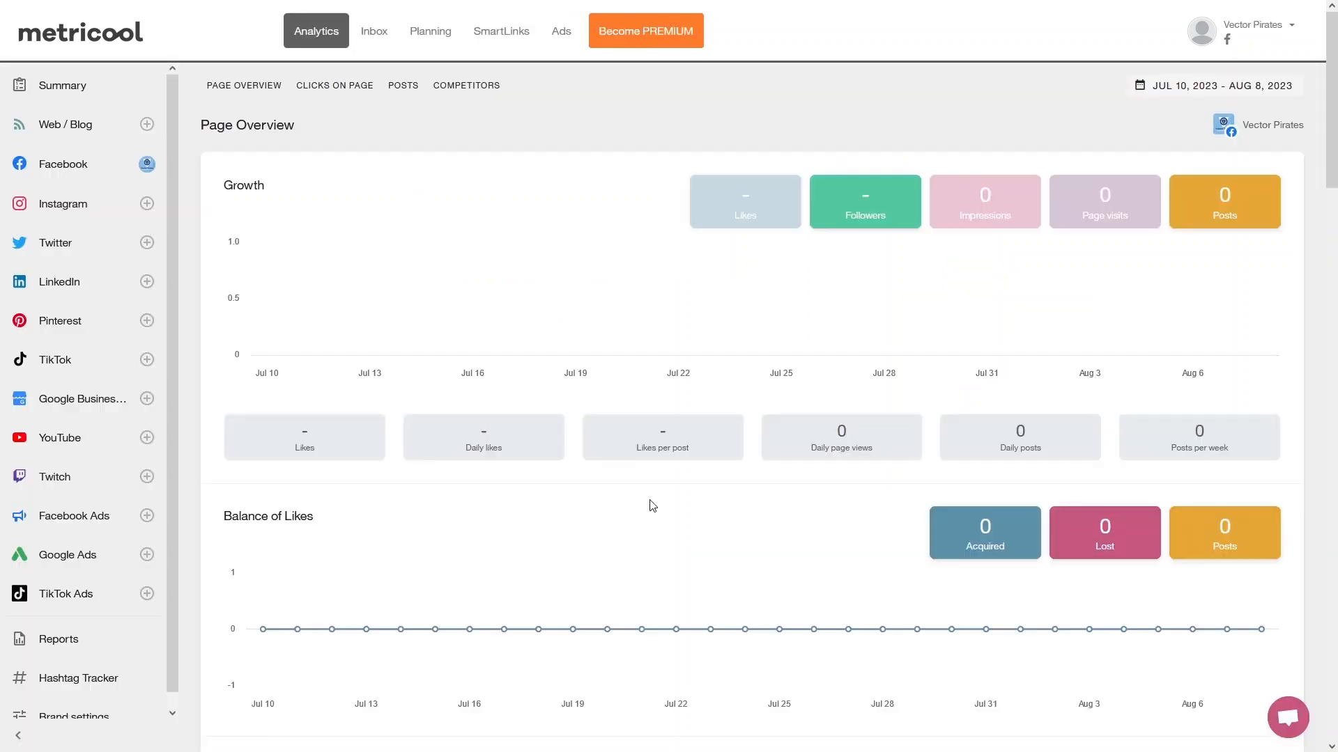